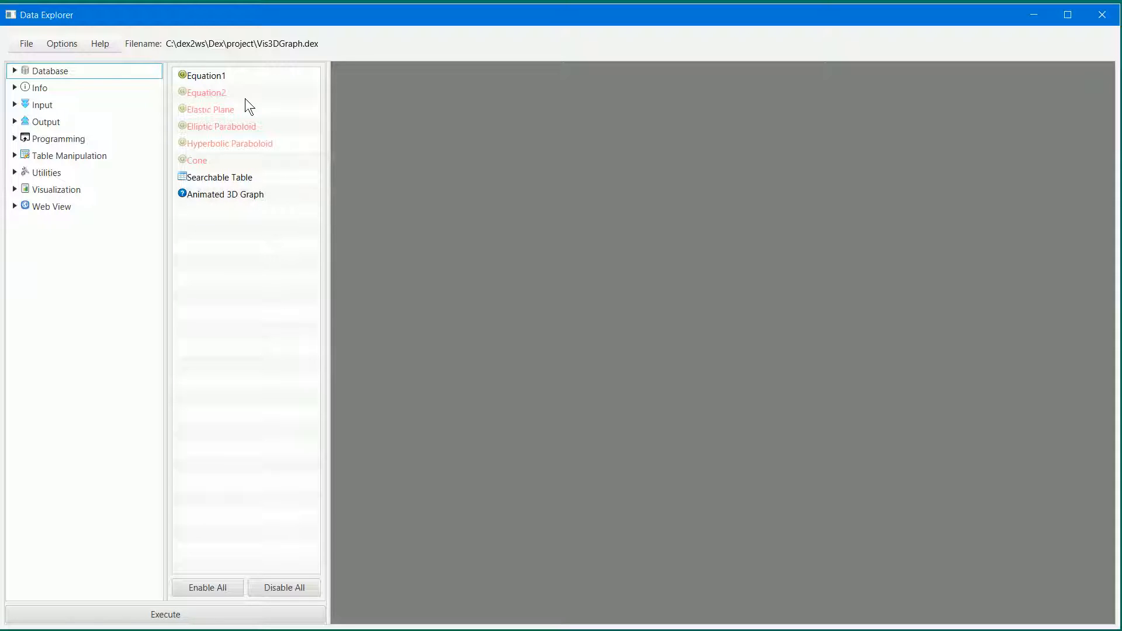
# - Disable the Equation1 script in the workflow and enable Equation2 in its place
pyautogui.click(224, 80)
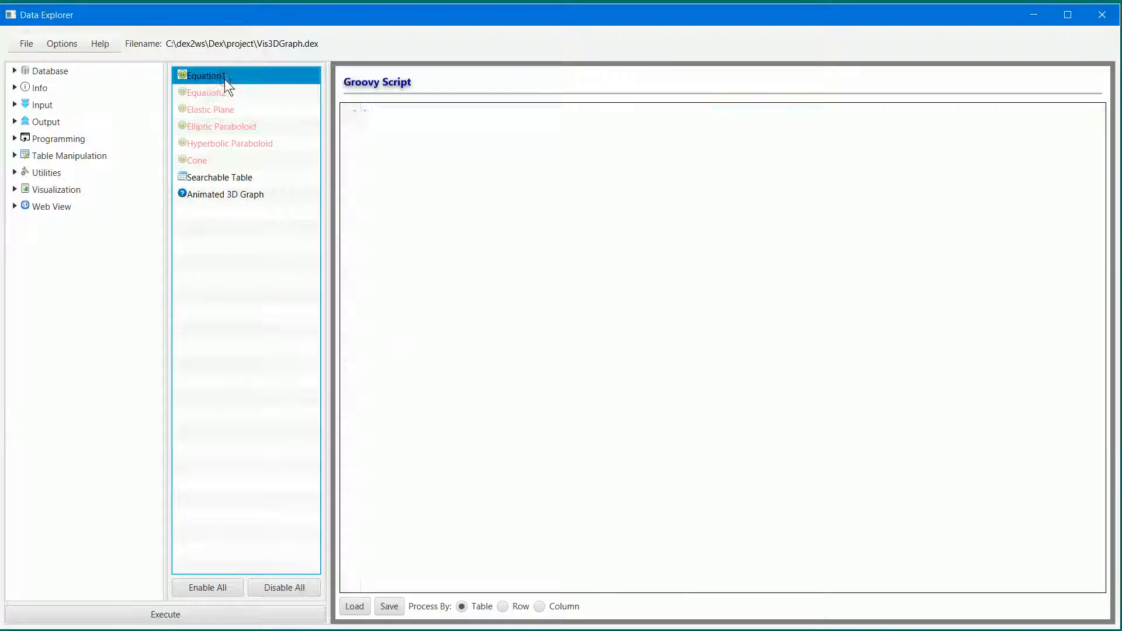
pyautogui.rightClick(213, 76)
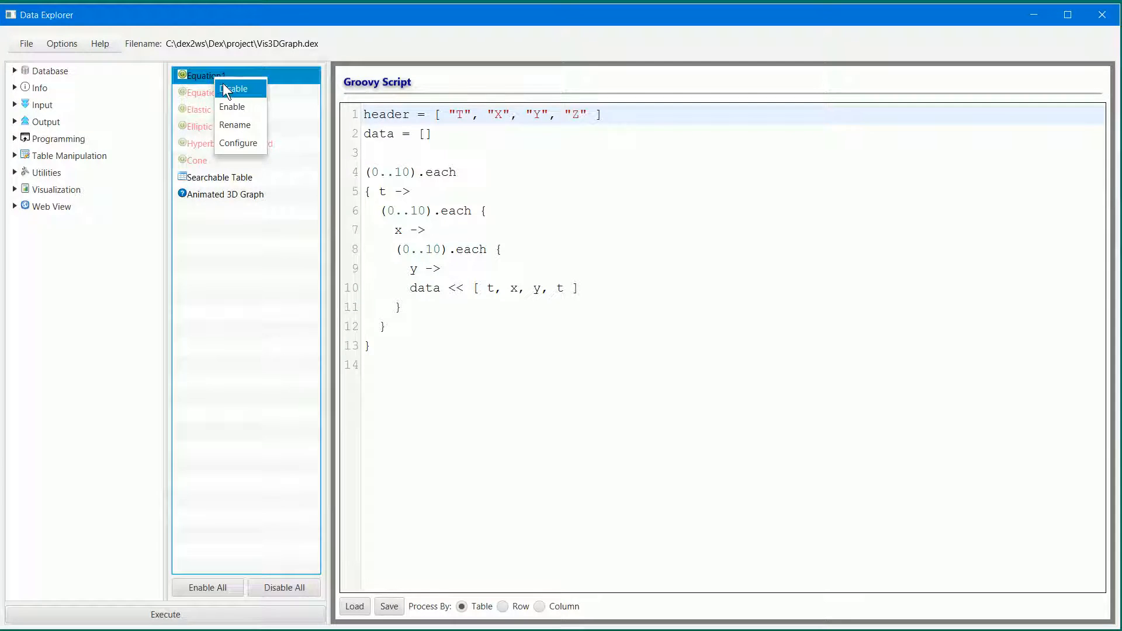
pyautogui.click(223, 89)
pyautogui.click(216, 93)
pyautogui.rightClick(216, 93)
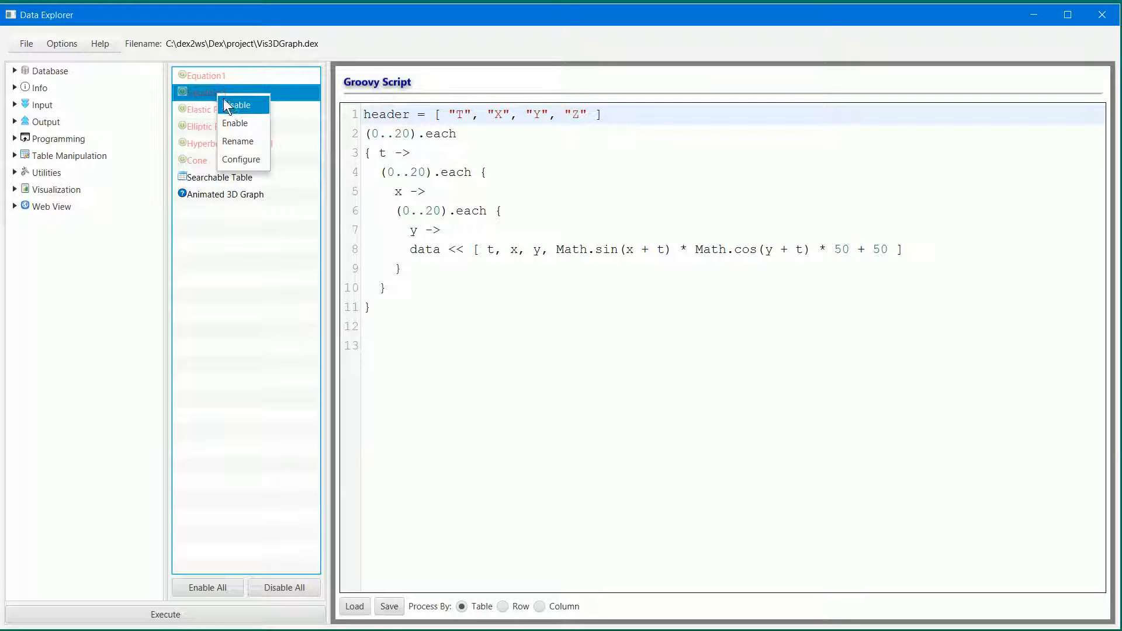
pyautogui.click(236, 120)
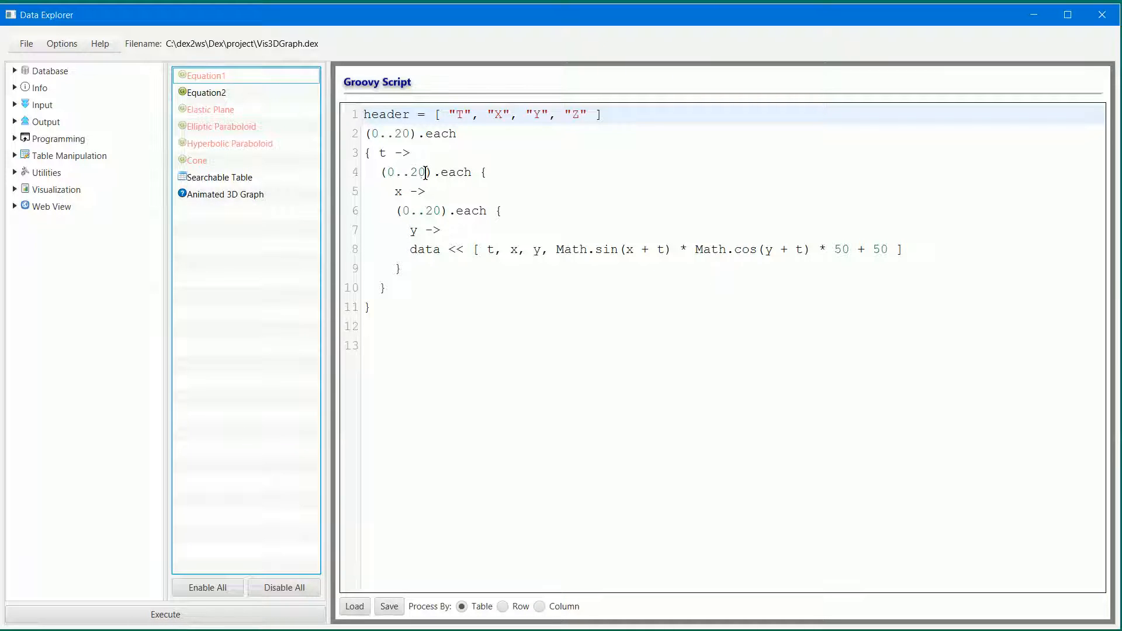
# - Execute the workflow with the Searchable Table shown and browse through its generated T, X, Y and Z rows
pyautogui.click(253, 180)
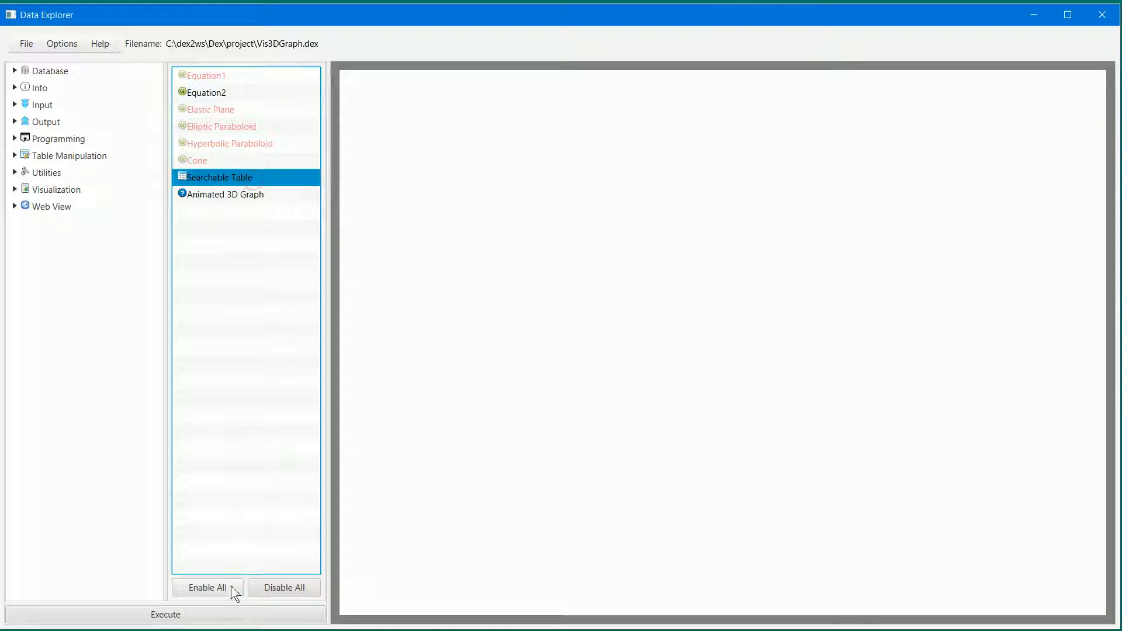
pyautogui.click(227, 616)
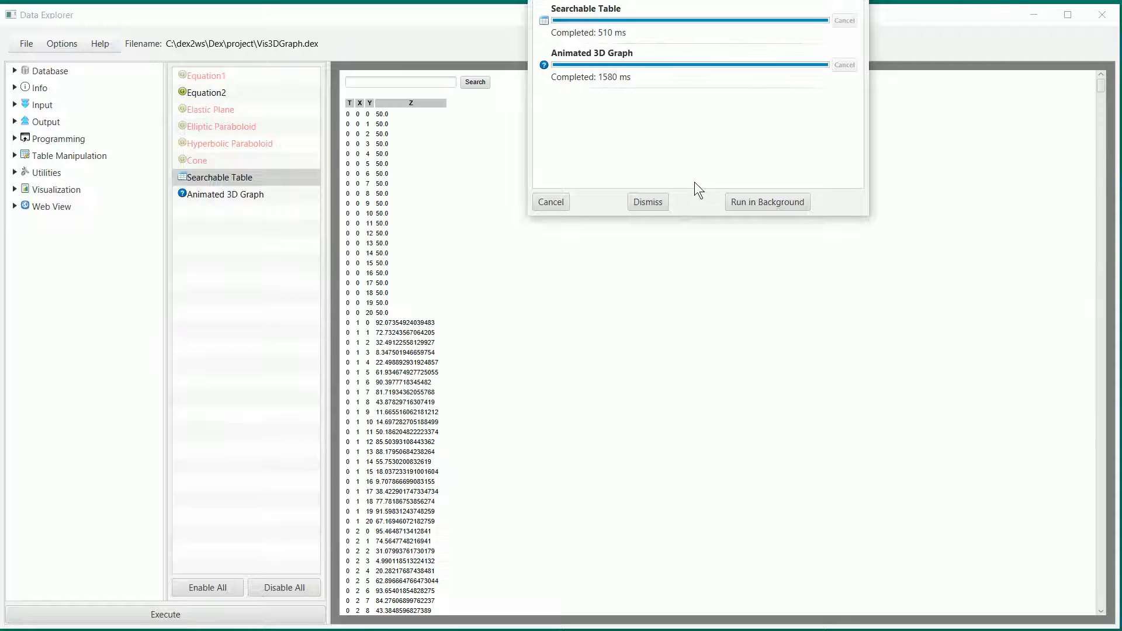
pyautogui.click(654, 201)
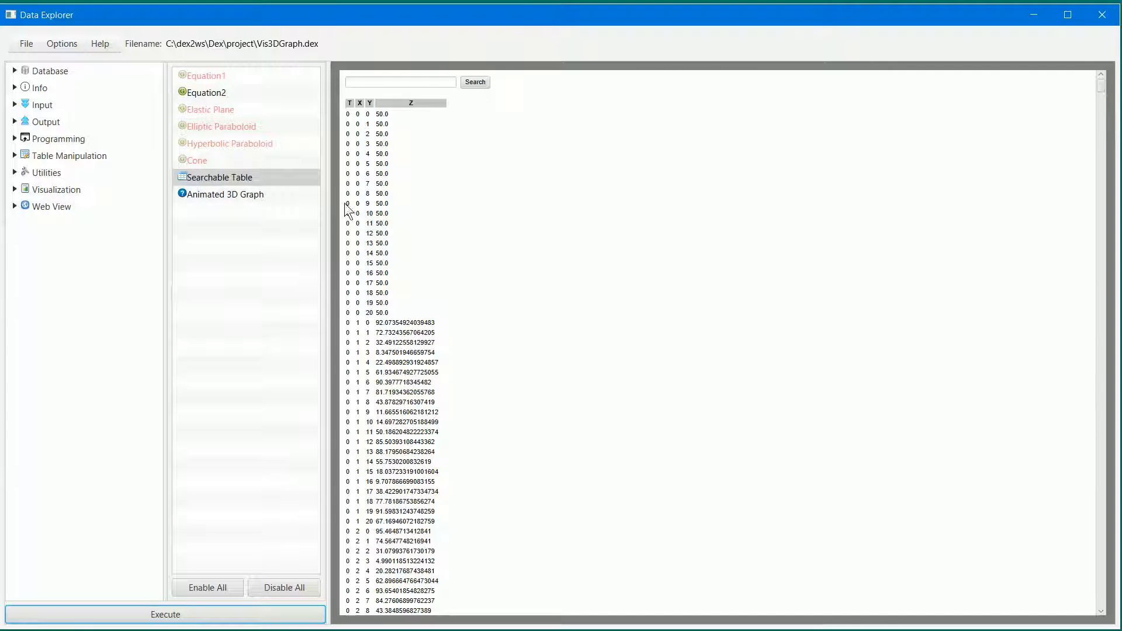
pyautogui.scroll(-10, 358, 377)
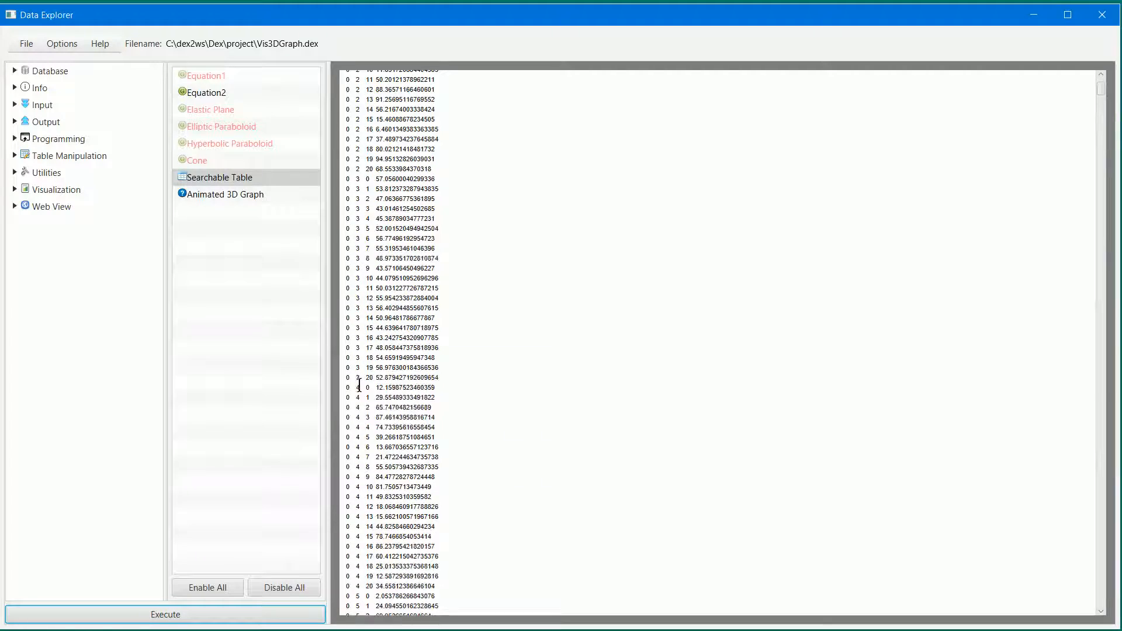
pyautogui.scroll(-9, 359, 393)
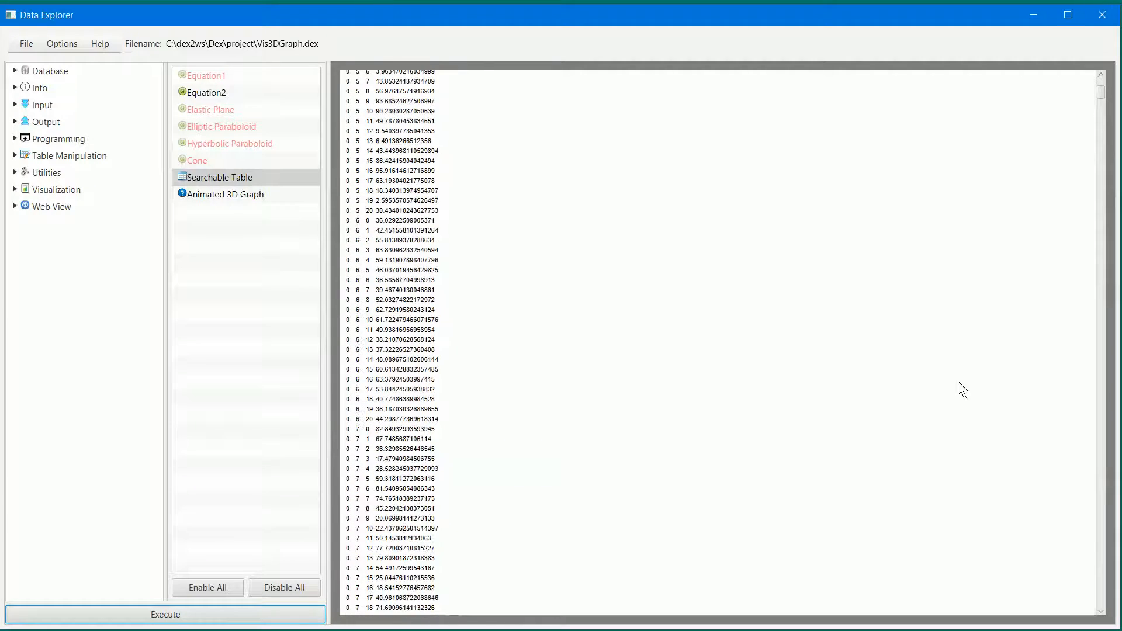
pyautogui.moveTo(1103, 97); pyautogui.dragTo(1104, 416)
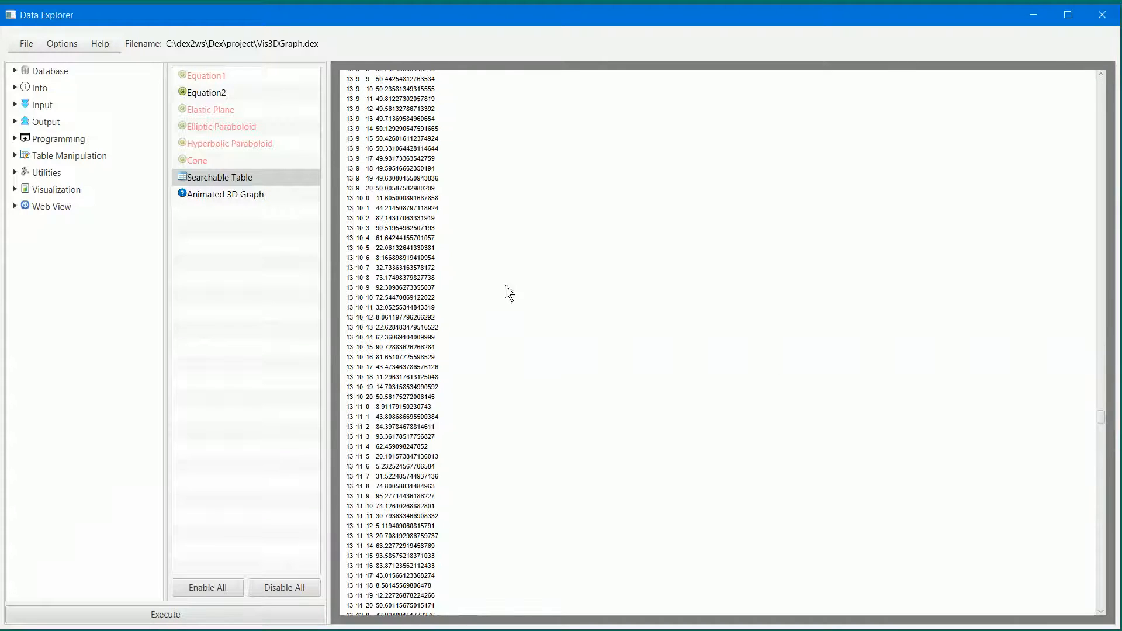
# - Show the Animated 3D Graph component and execute the workflow to render its surface plot
pyautogui.click(243, 197)
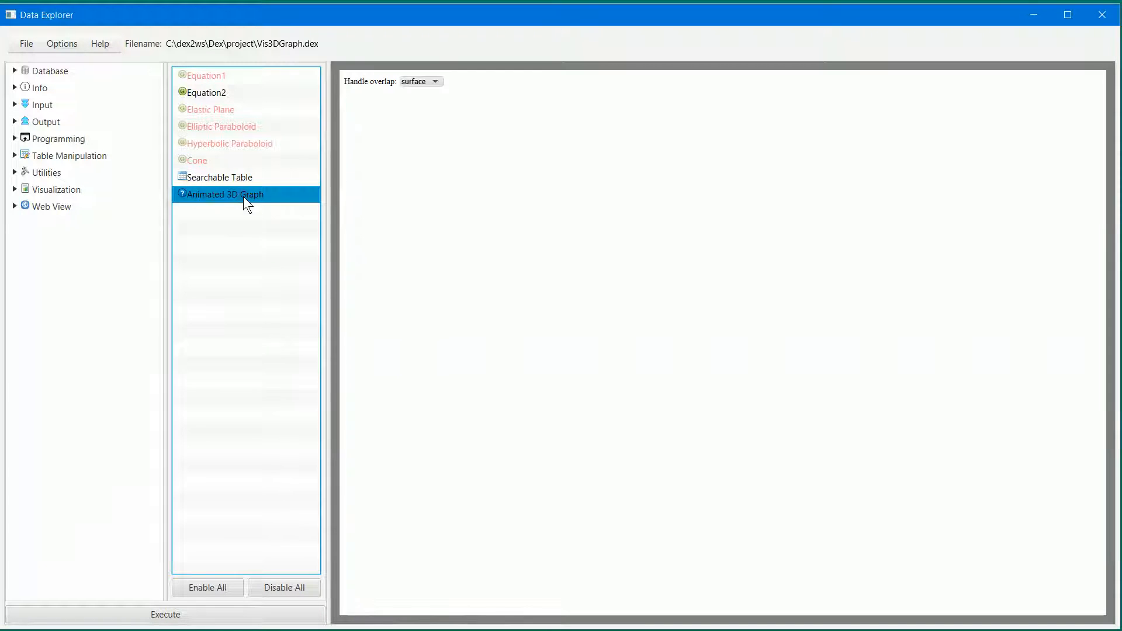
pyautogui.click(212, 621)
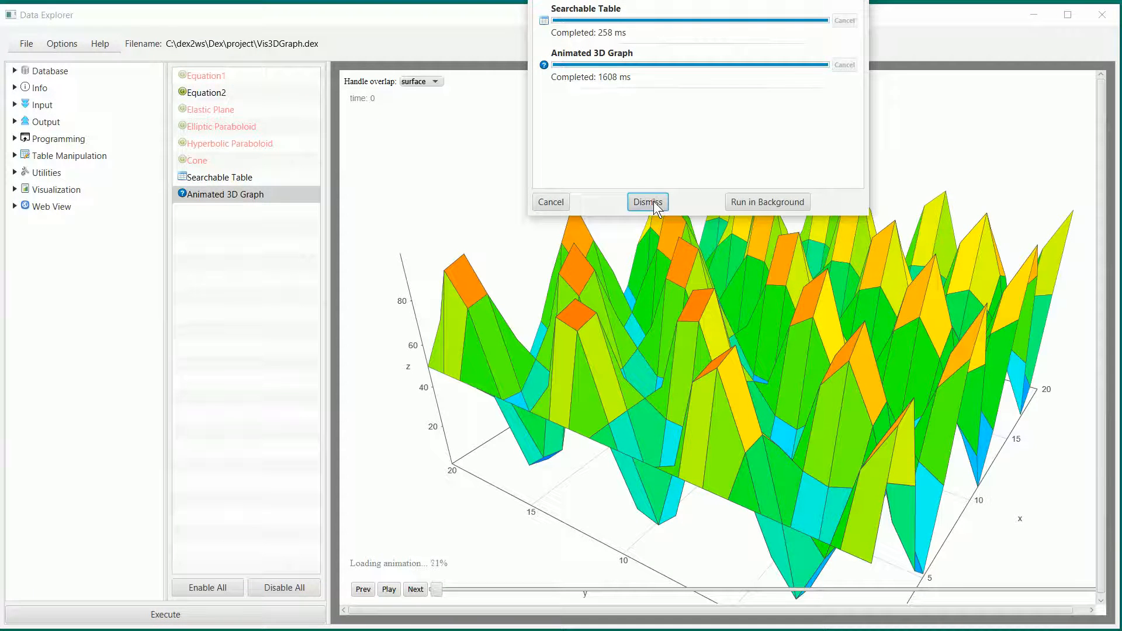
pyautogui.click(653, 201)
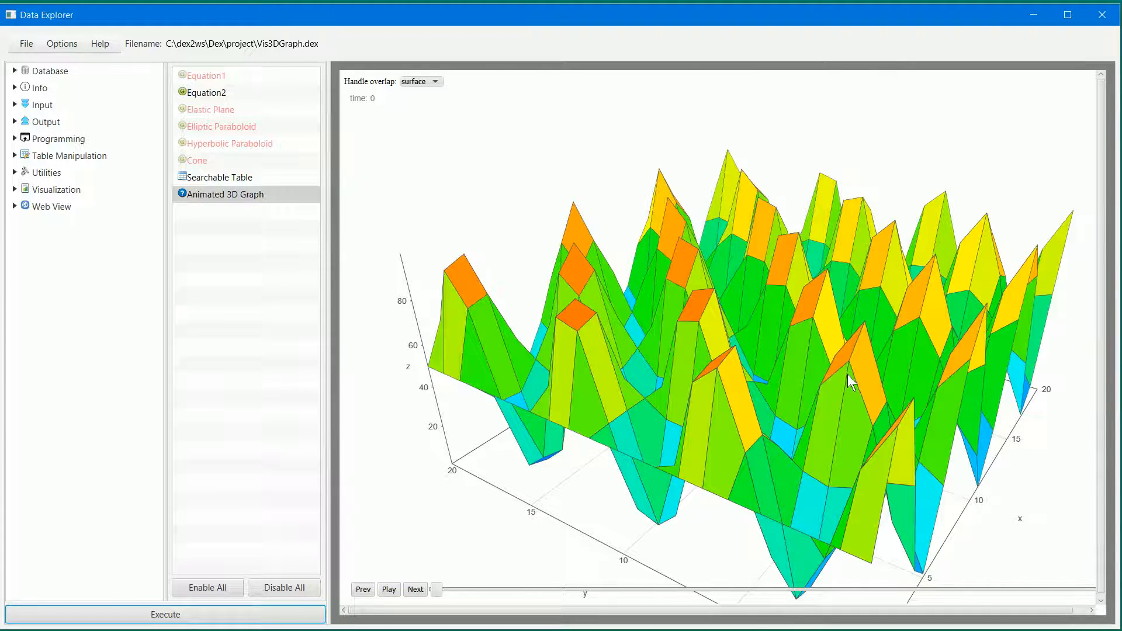
# - Examine the 3D surface plot from several angles, both close up and from a distance
pyautogui.moveTo(847, 374); pyautogui.dragTo(744, 373)
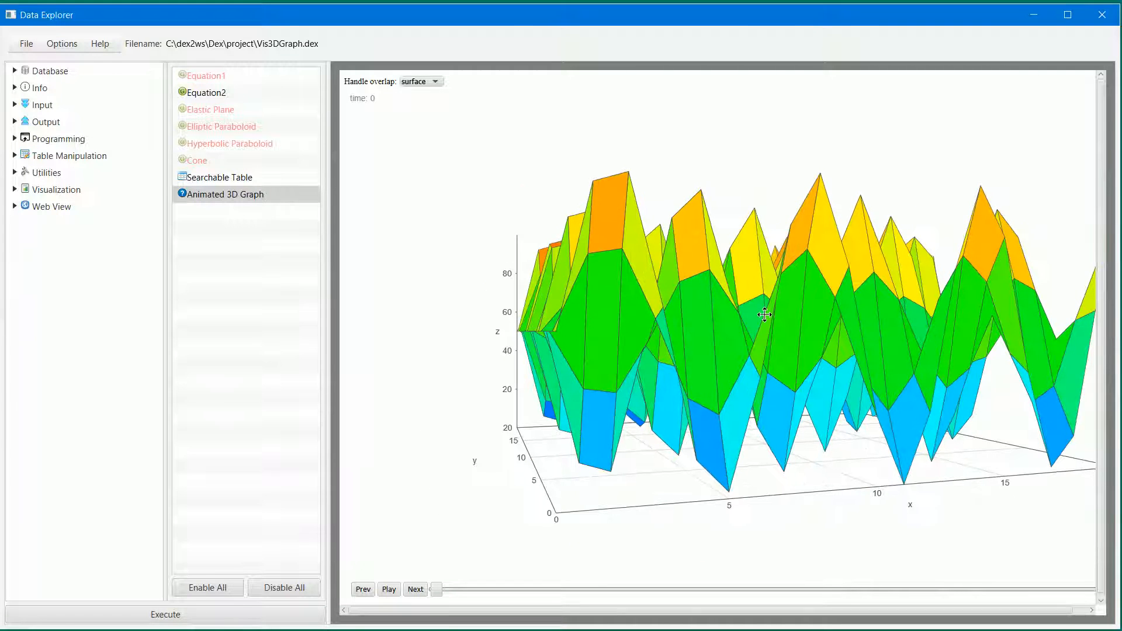
pyautogui.scroll(5, 738, 391)
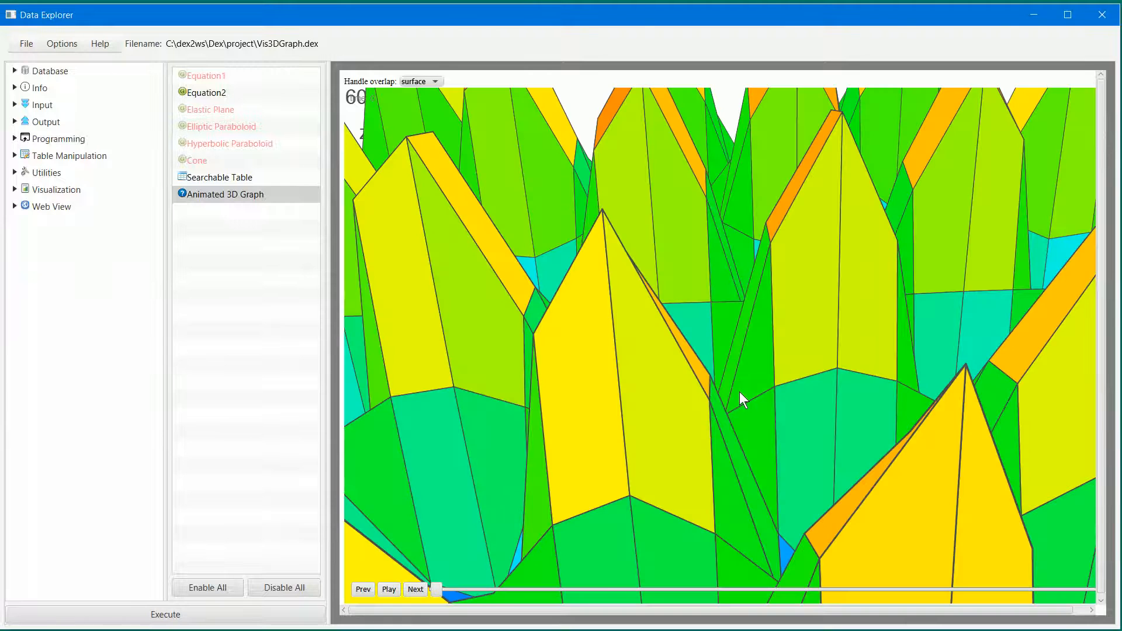
pyautogui.scroll(-5, 739, 391)
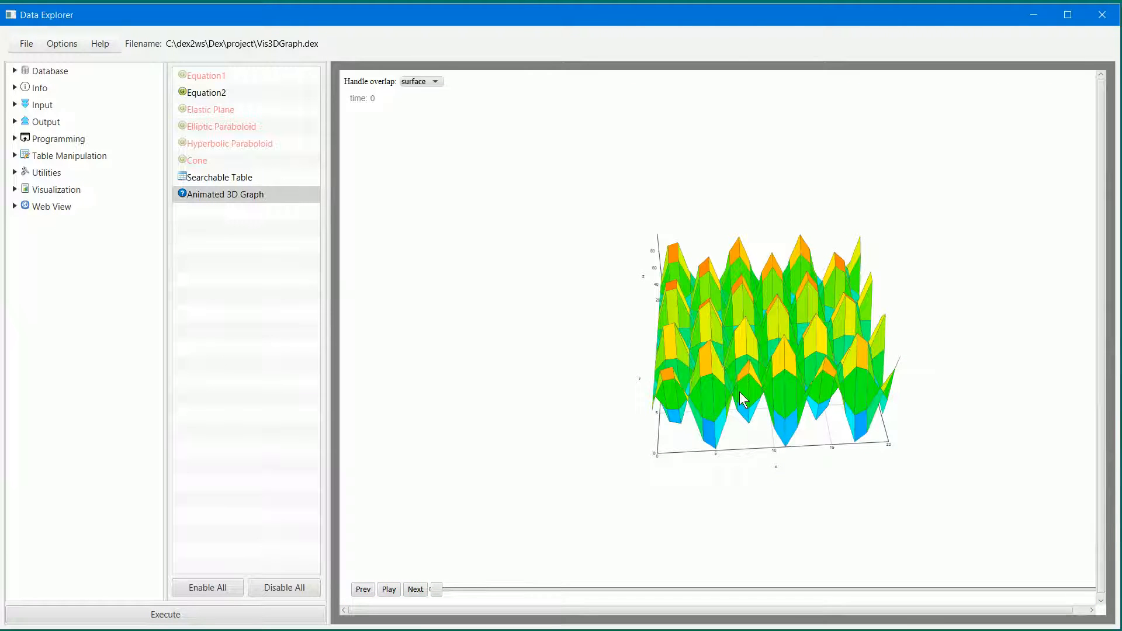
pyautogui.scroll(3, 739, 392)
pyautogui.scroll(-3, 738, 391)
pyautogui.moveTo(706, 379); pyautogui.dragTo(671, 322)
pyautogui.scroll(3, 671, 322)
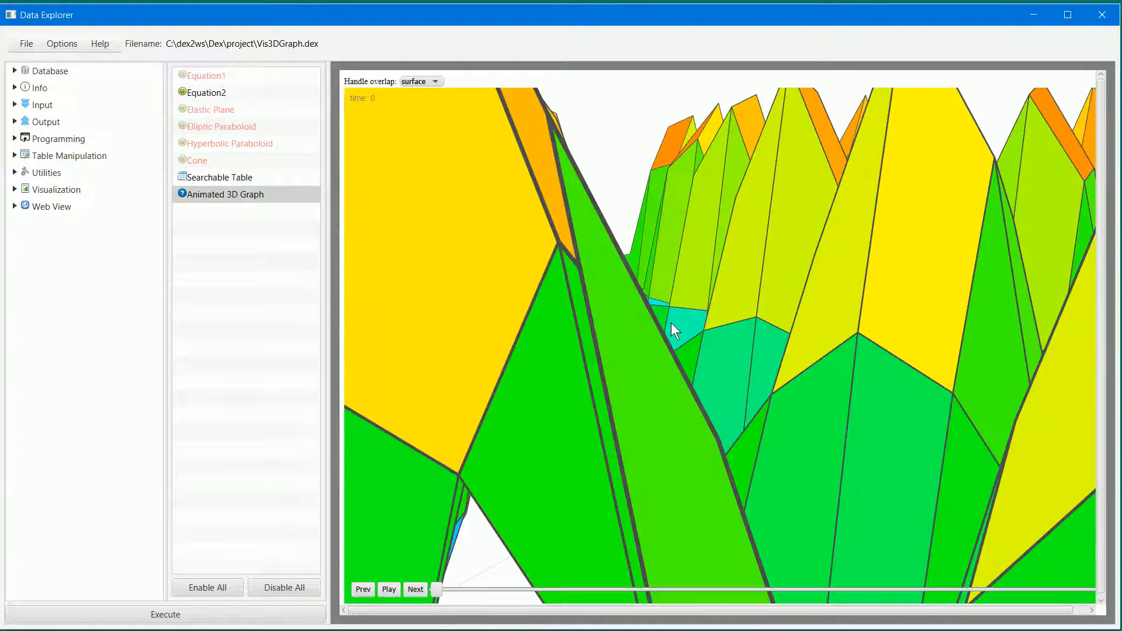
pyautogui.scroll(-3, 671, 323)
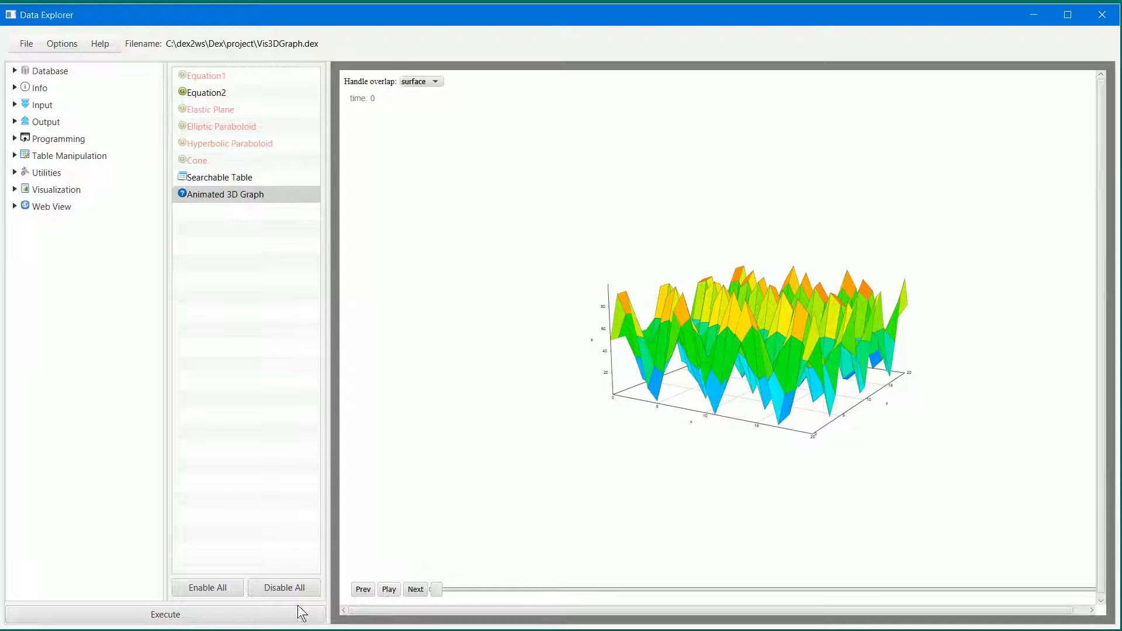
# - Execute the workflow again and play the surface animation, moving its timeline back to time 6
pyautogui.click(268, 620)
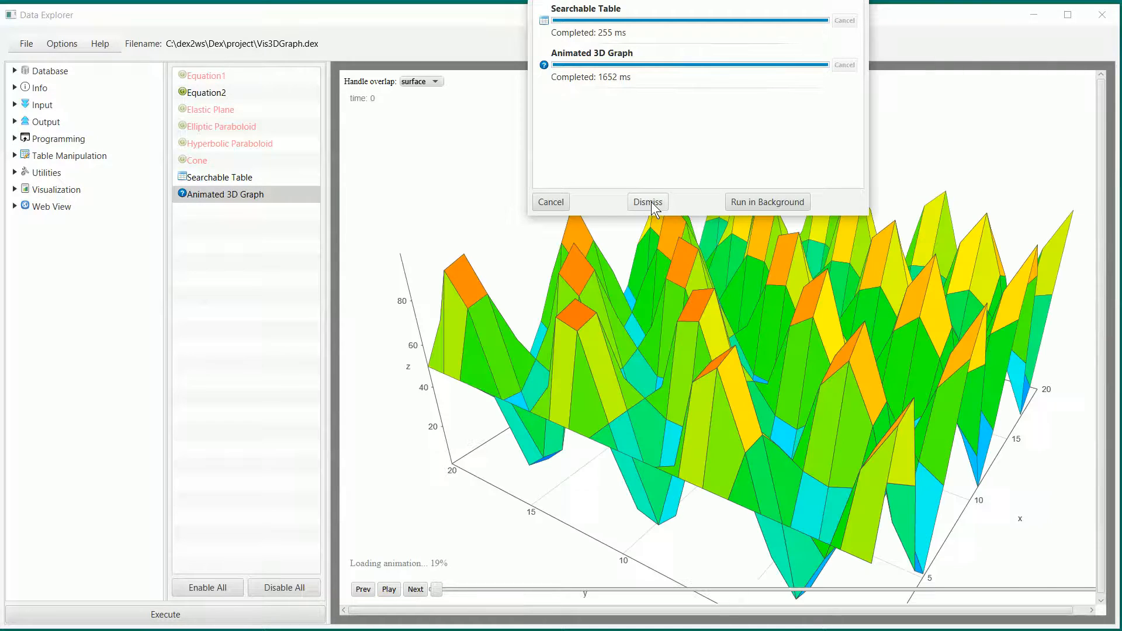
pyautogui.click(651, 202)
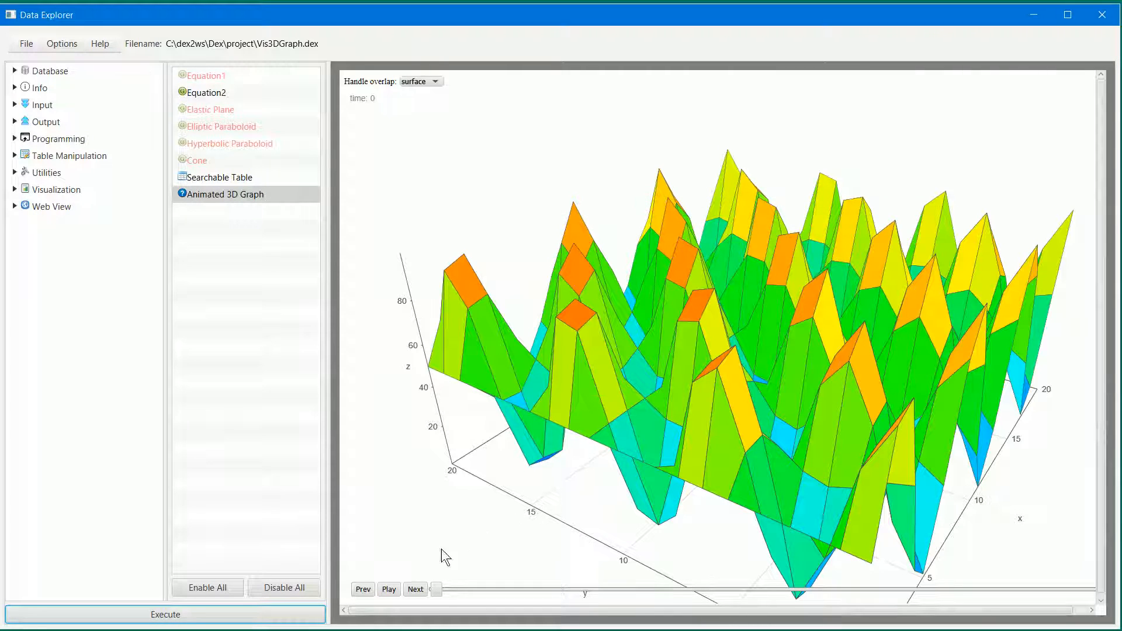
pyautogui.click(388, 590)
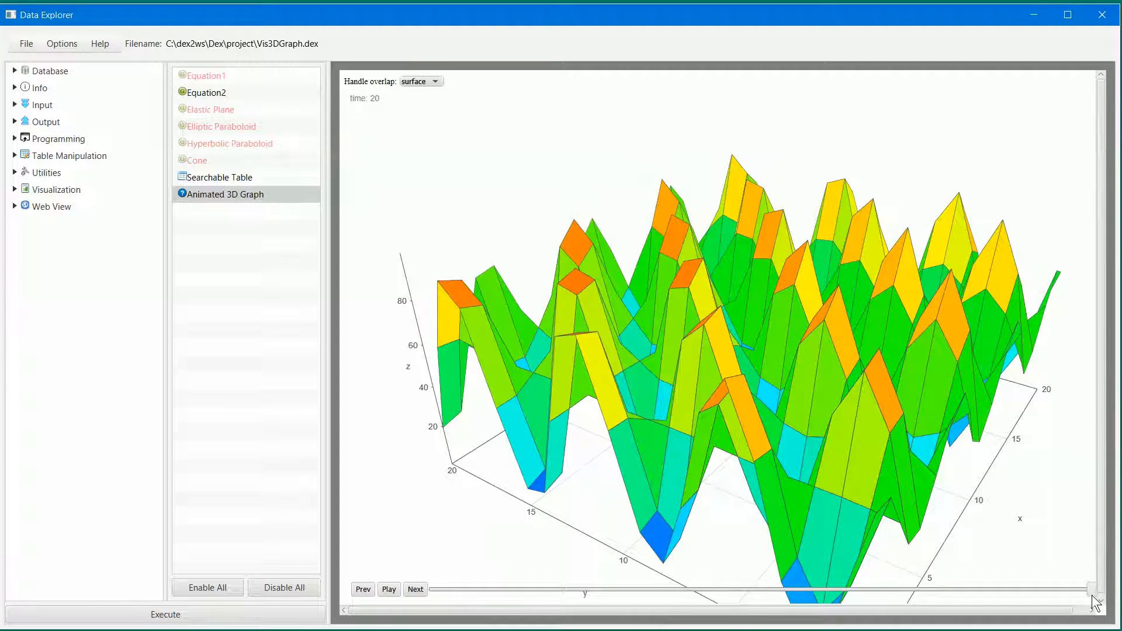
pyautogui.moveTo(1085, 593); pyautogui.dragTo(994, 594)
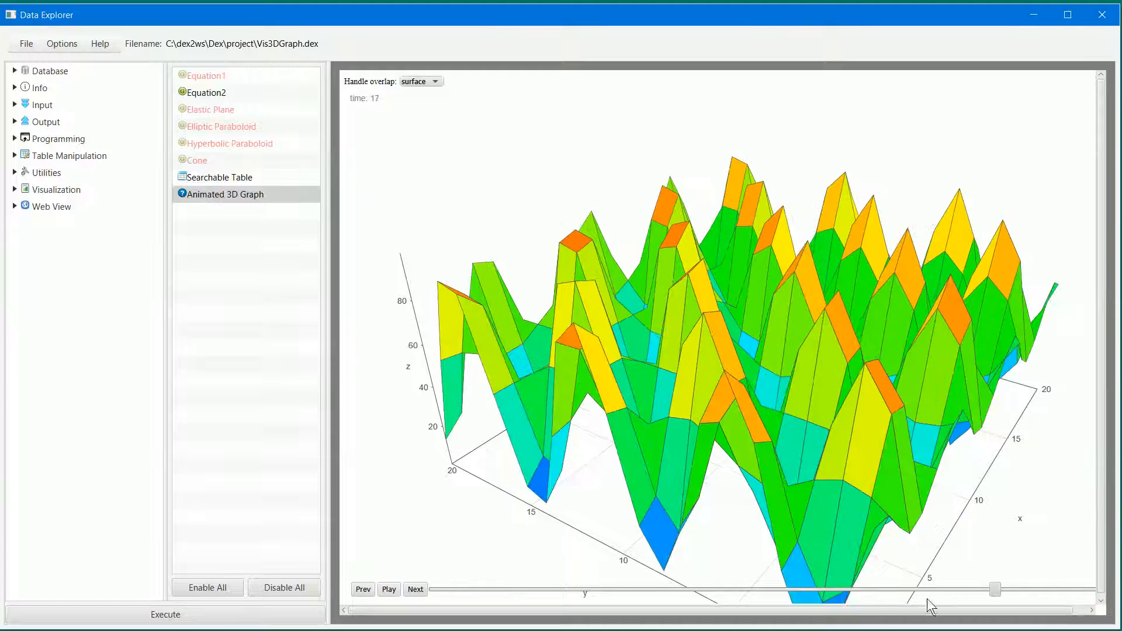
pyautogui.moveTo(765, 605); pyautogui.dragTo(648, 590)
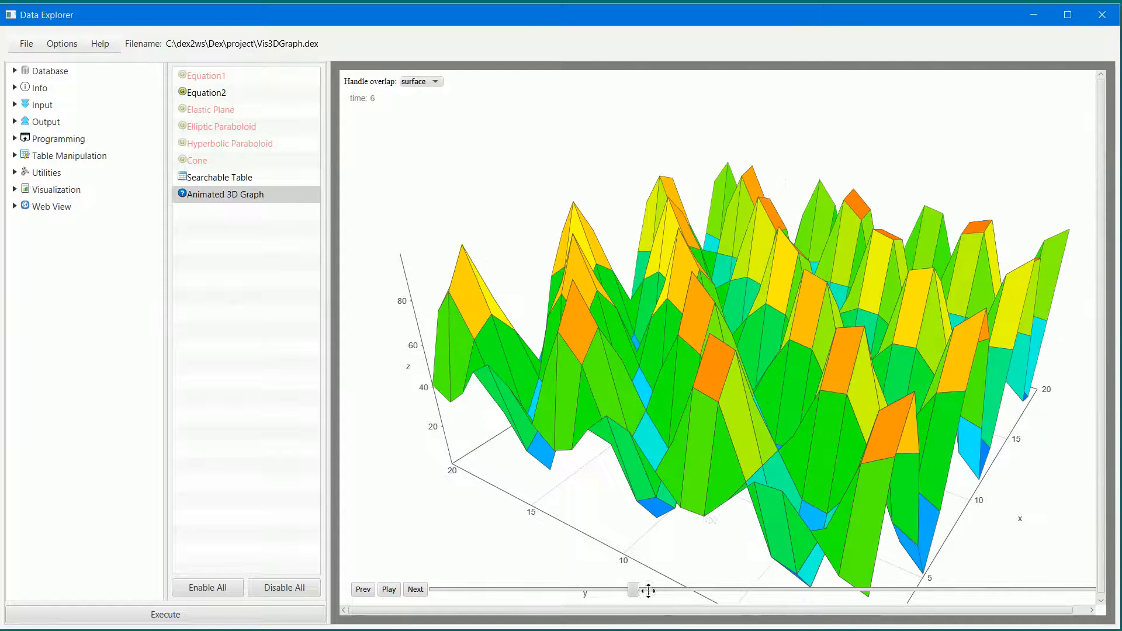
# - Switch the 3D graph's style to bar and then to bar-color
pyautogui.click(429, 84)
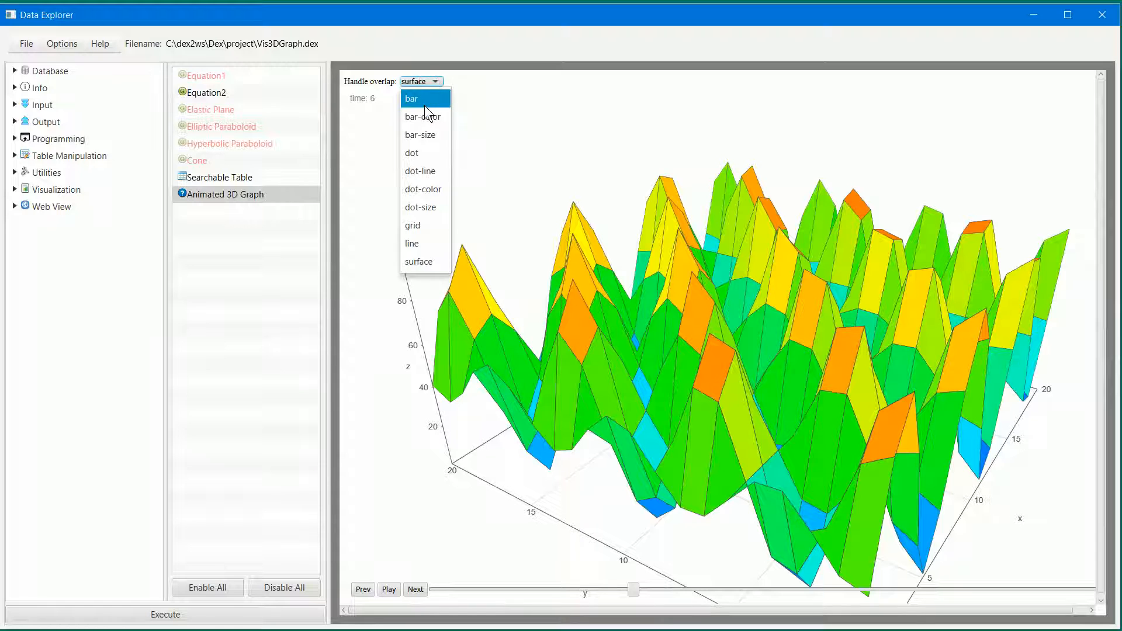
pyautogui.click(425, 105)
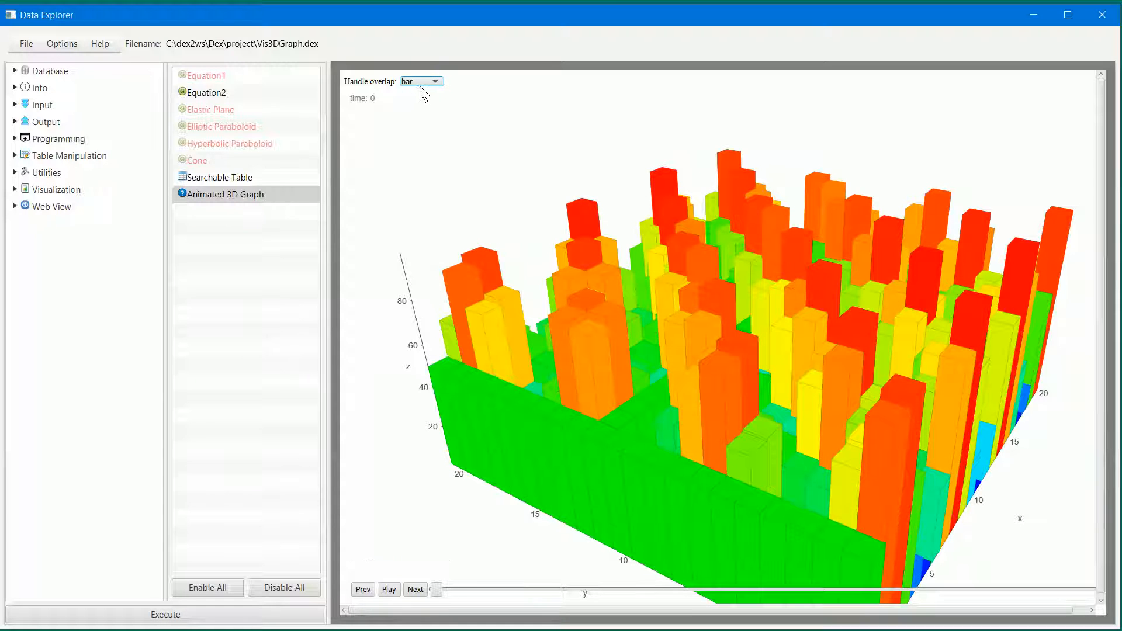
pyautogui.click(420, 84)
pyautogui.click(422, 117)
# - Set the graph style to bar-size and play its animation, stopping it at time 10
pyautogui.click(423, 82)
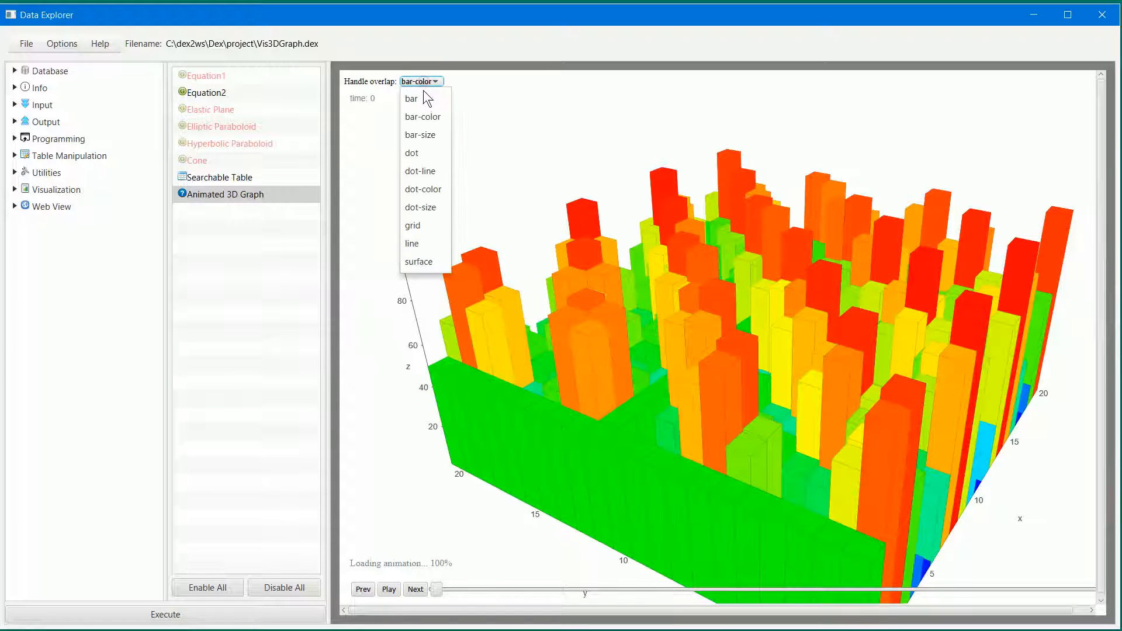
pyautogui.click(422, 134)
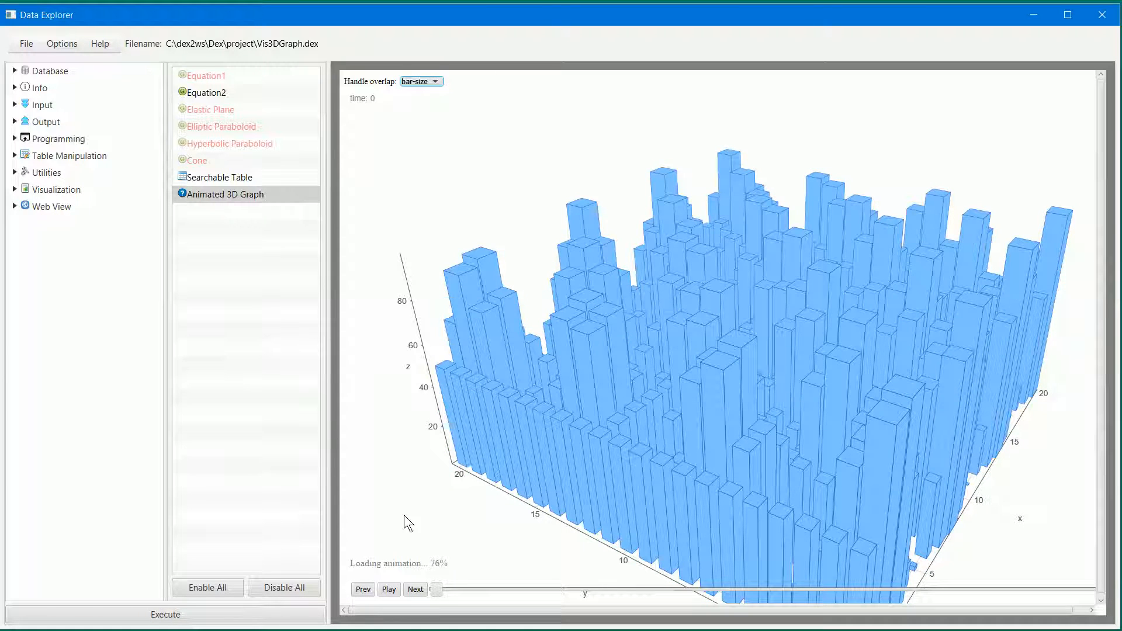
pyautogui.click(388, 589)
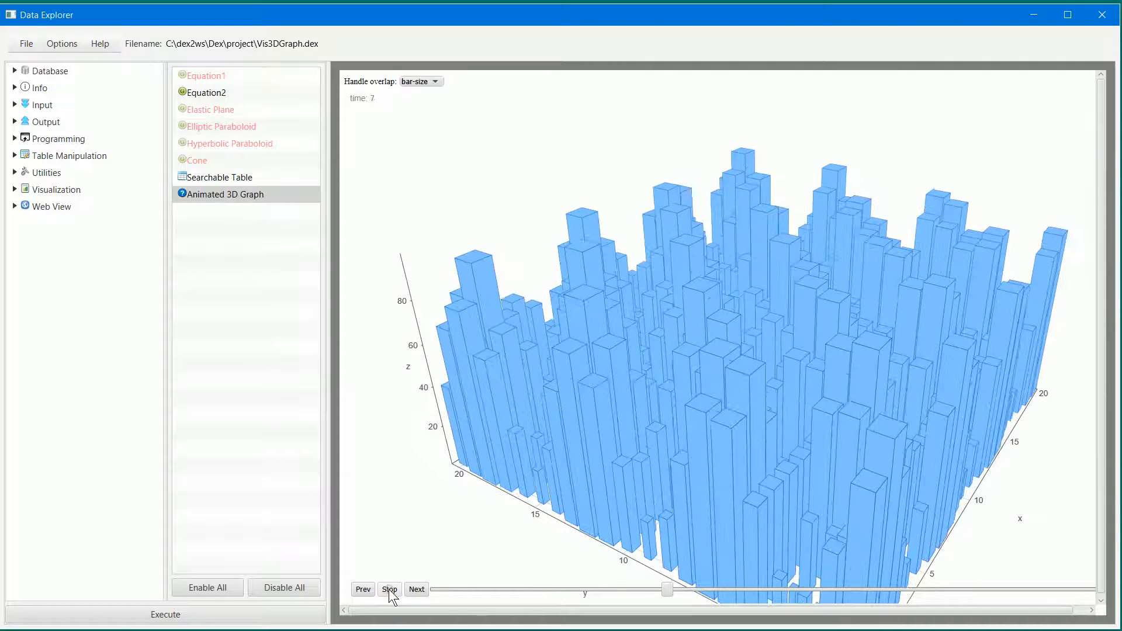
pyautogui.click(389, 590)
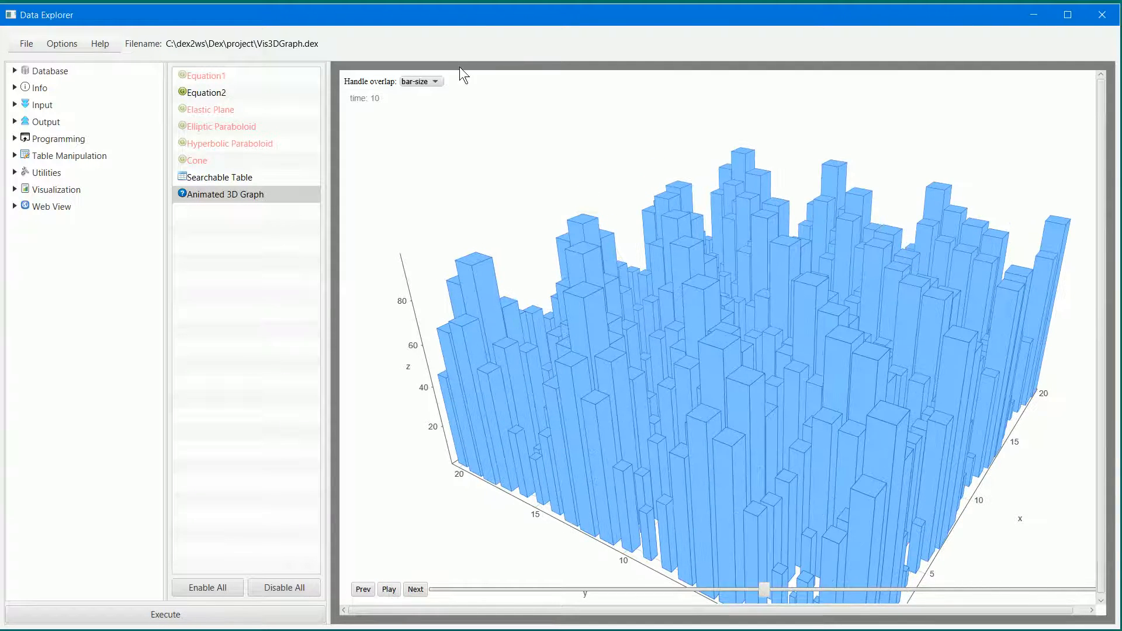
# - Set the graph style to dot and play its animation
pyautogui.click(431, 80)
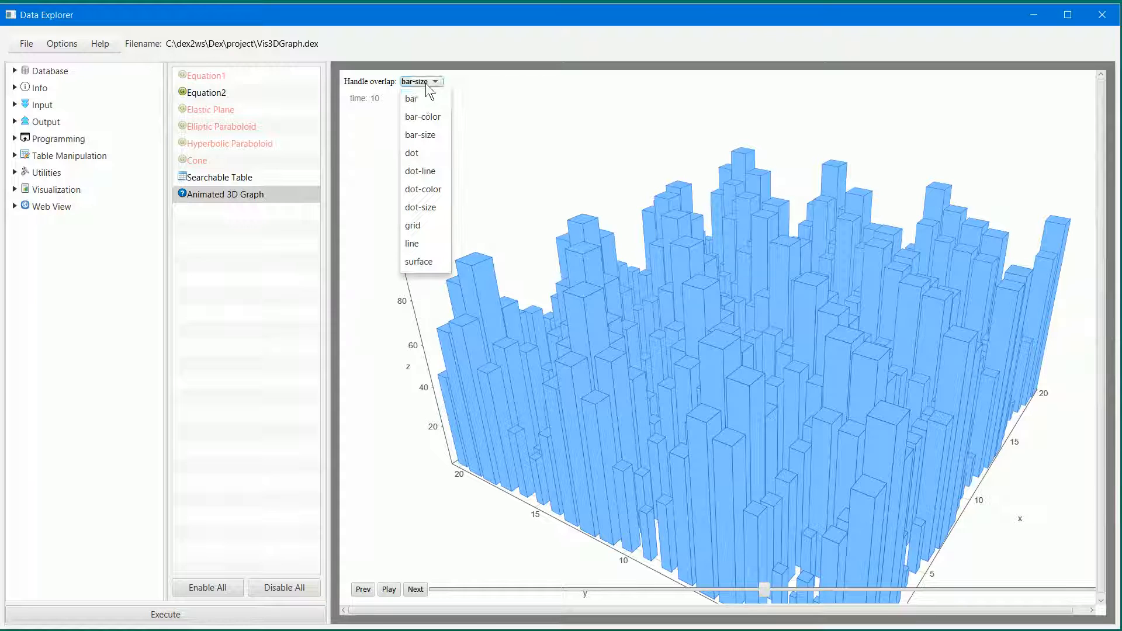
pyautogui.click(420, 152)
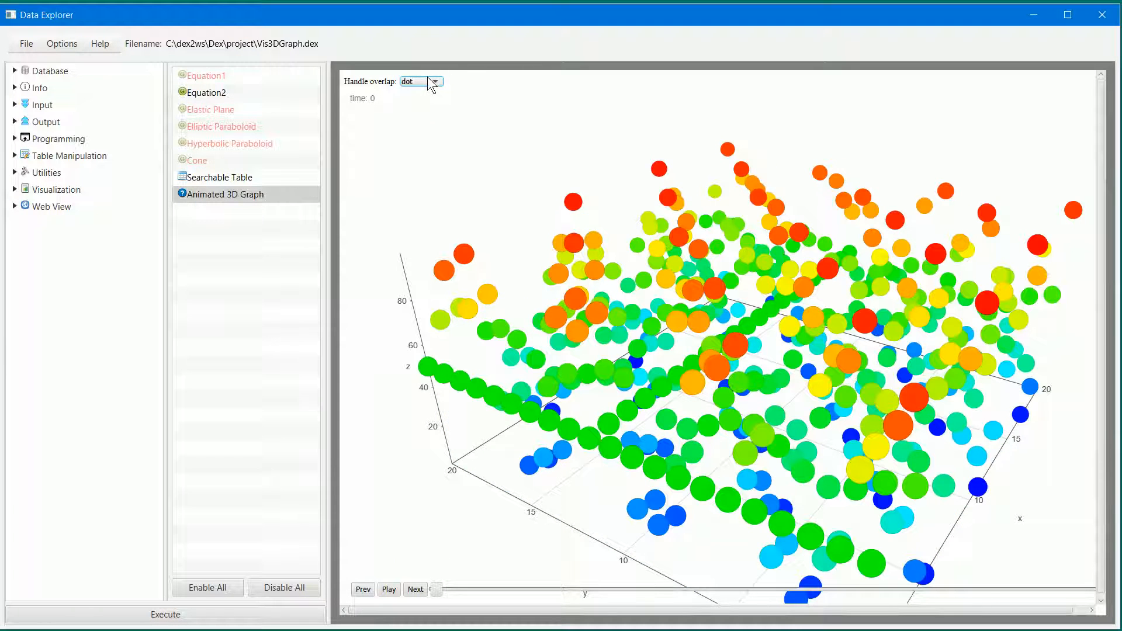
pyautogui.click(390, 590)
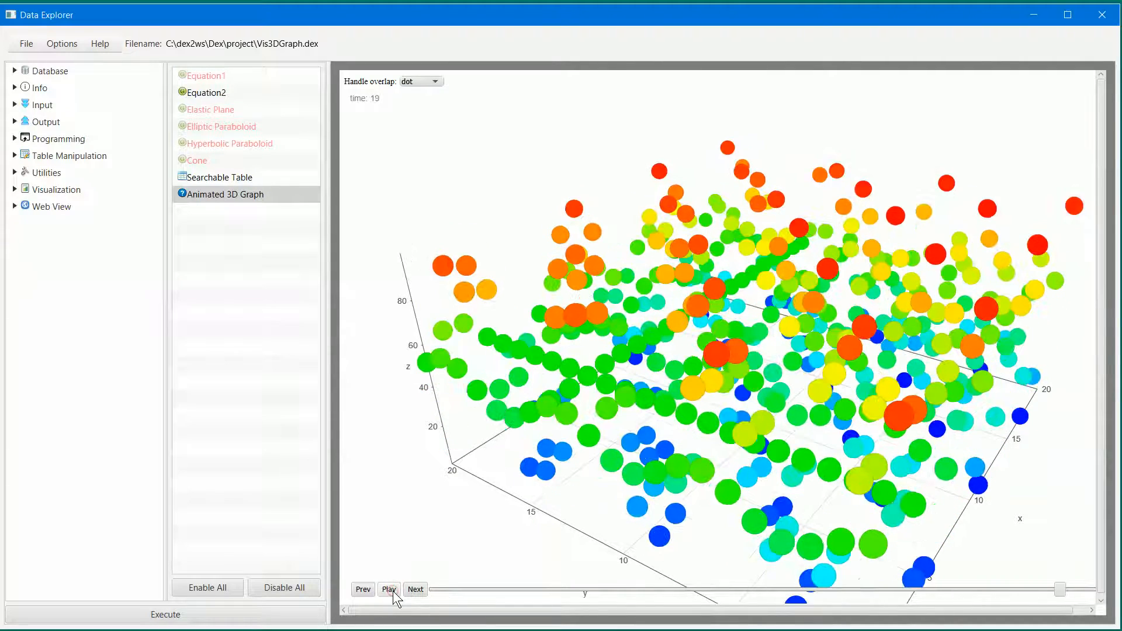
# - Set the graph style to dot-line and play its animation
pyautogui.click(433, 79)
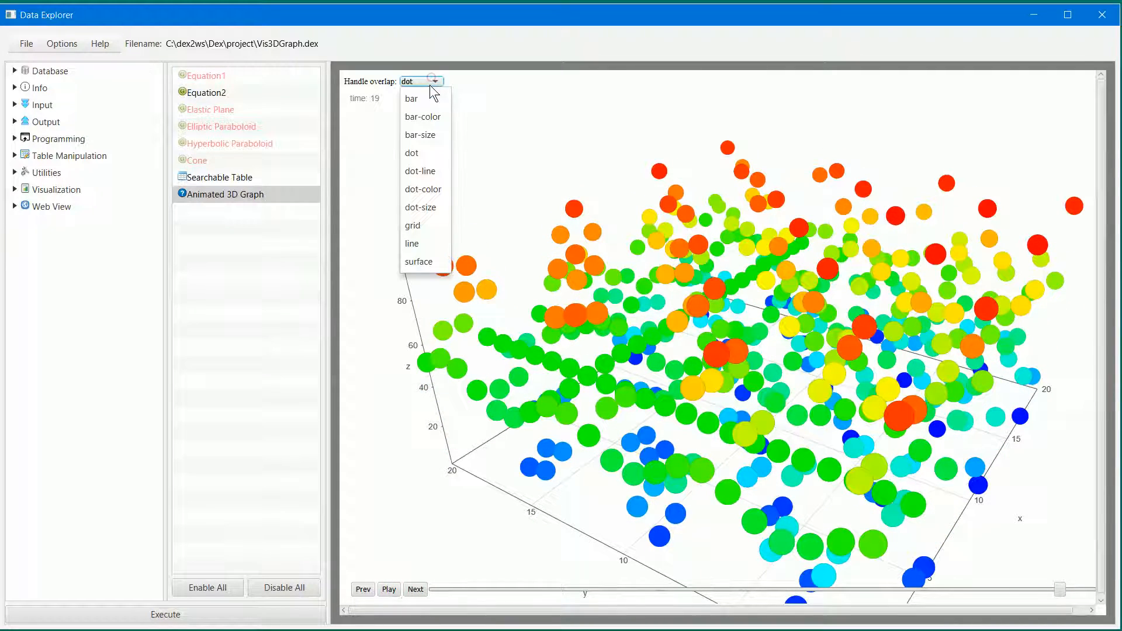
pyautogui.click(417, 173)
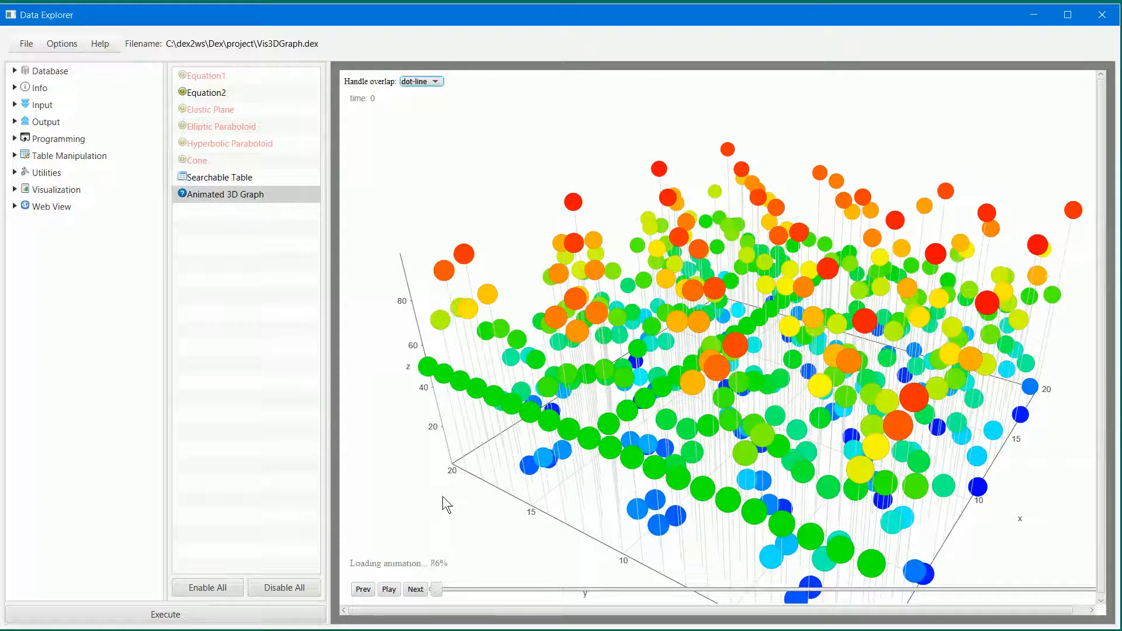
pyautogui.click(389, 589)
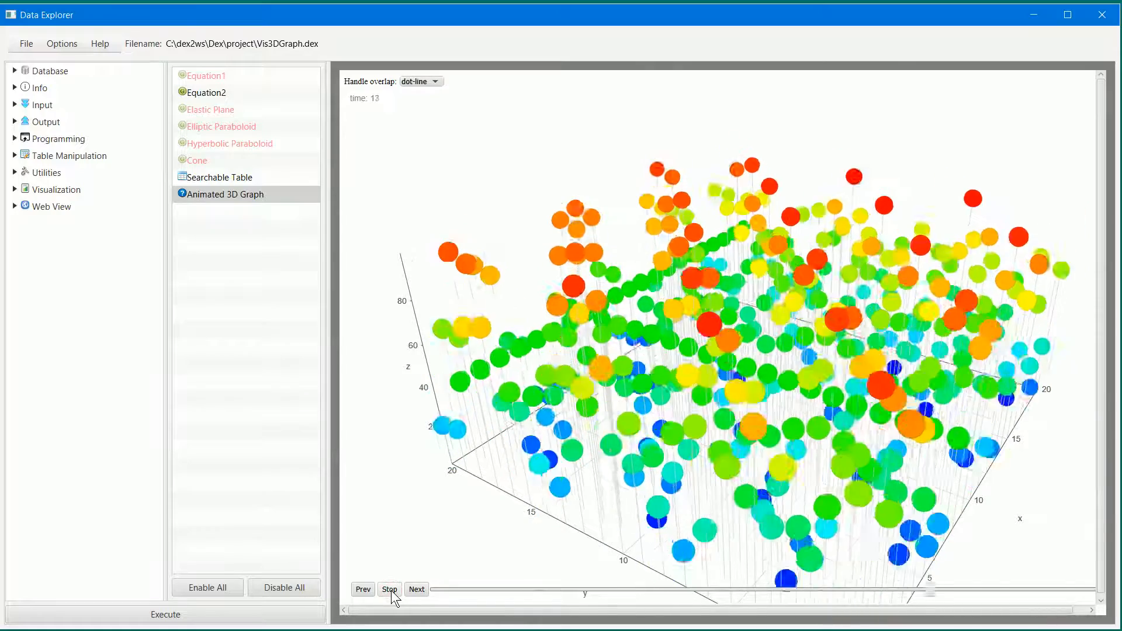
# - Stop the dot-line animation, then step through its frames forward and back before jumping to time 6
pyautogui.click(390, 589)
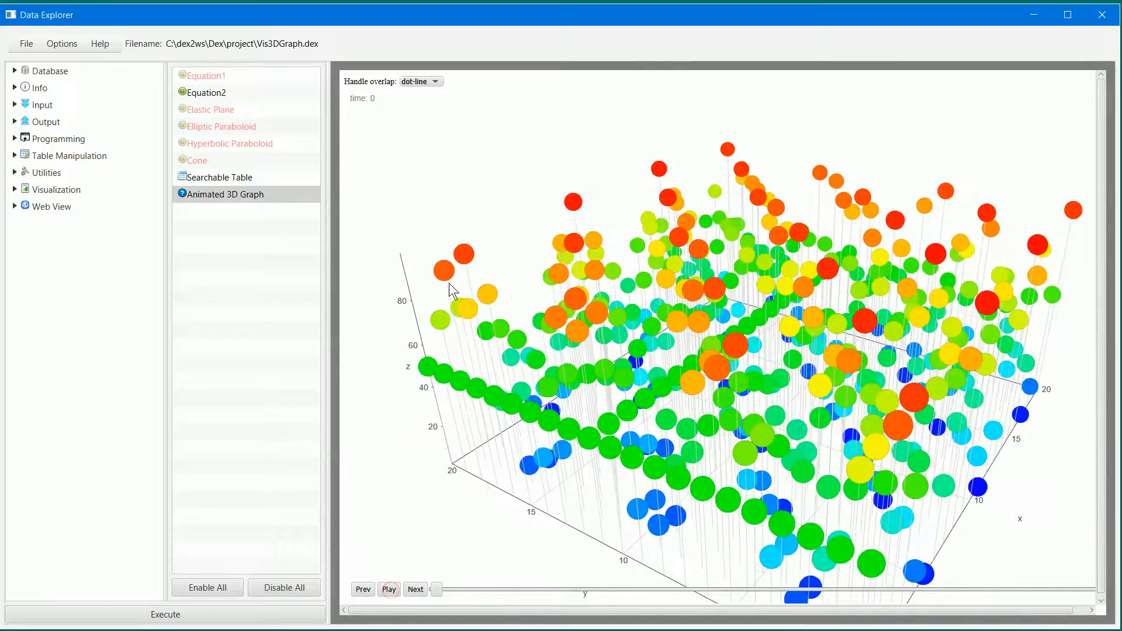
pyautogui.click(420, 590)
pyautogui.click(419, 590)
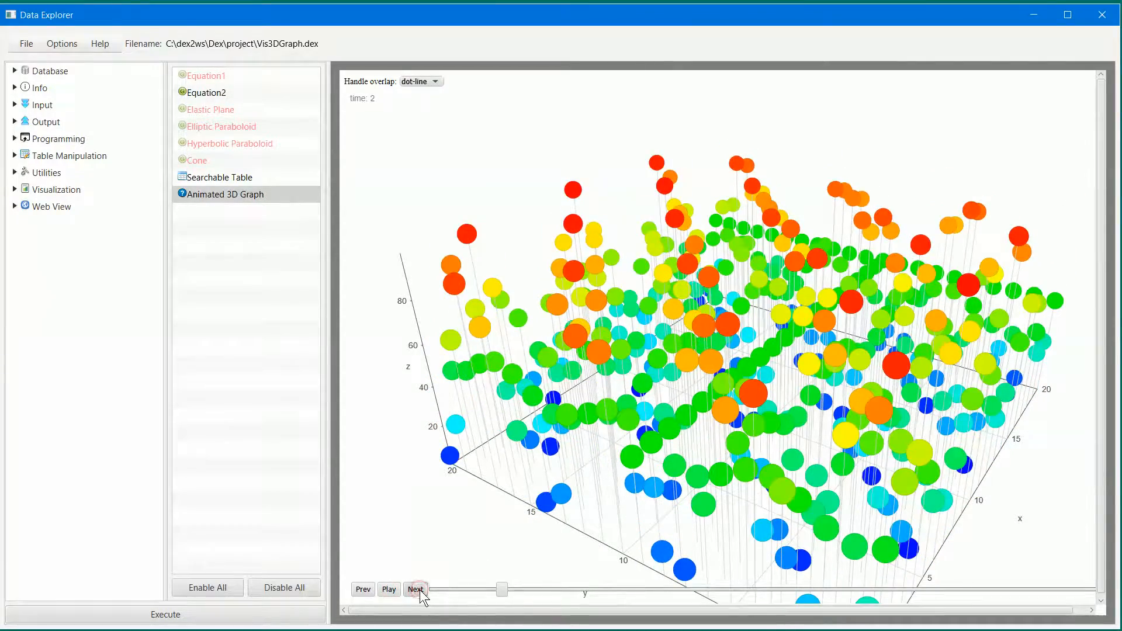
pyautogui.click(420, 590)
pyautogui.click(418, 591)
pyautogui.click(357, 592)
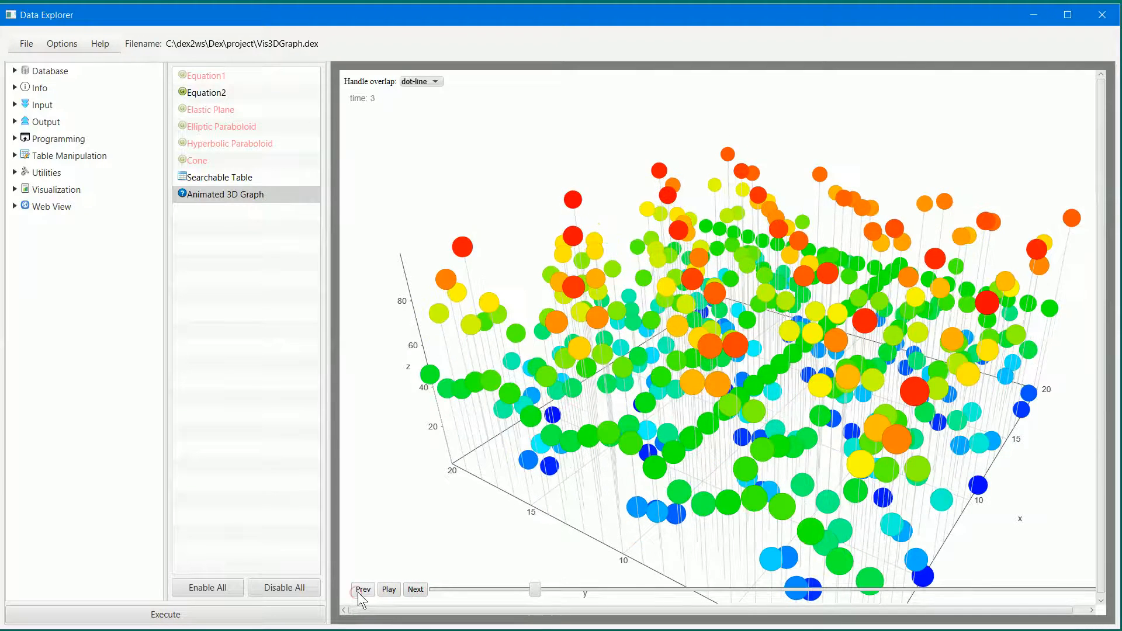
pyautogui.click(357, 592)
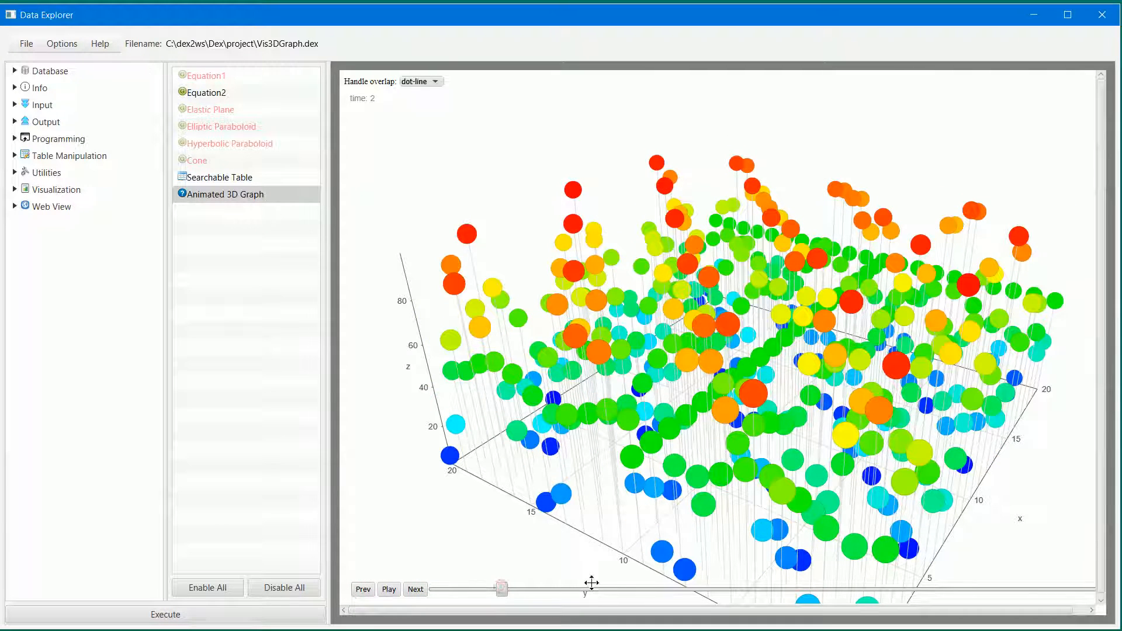
pyautogui.click(617, 589)
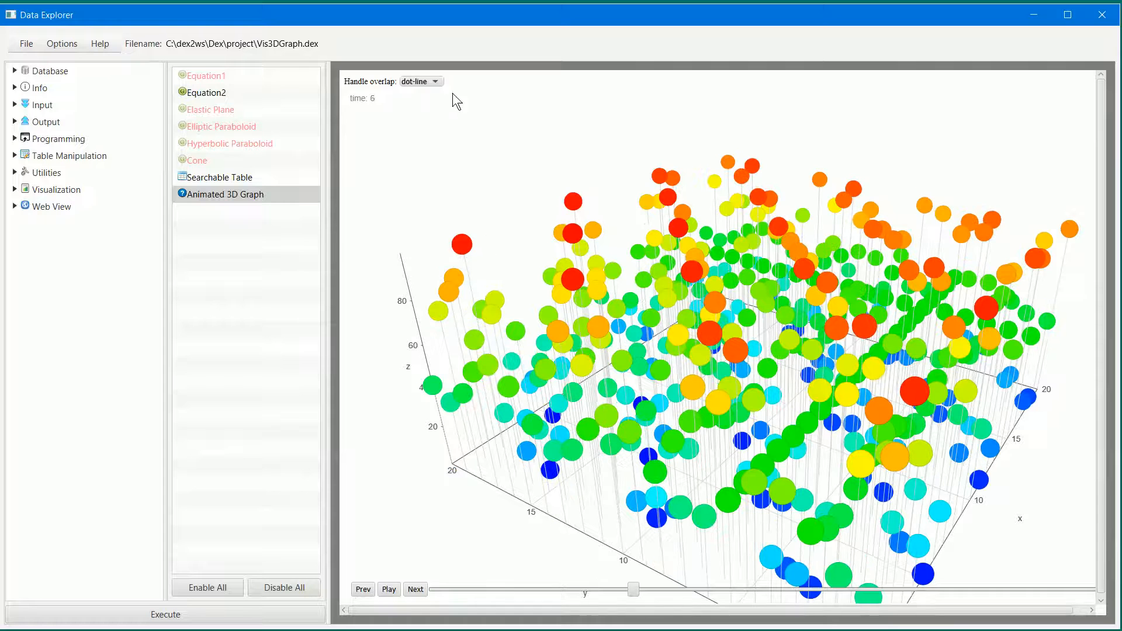
# - Set the graph style to grid and play its animation
pyautogui.click(416, 80)
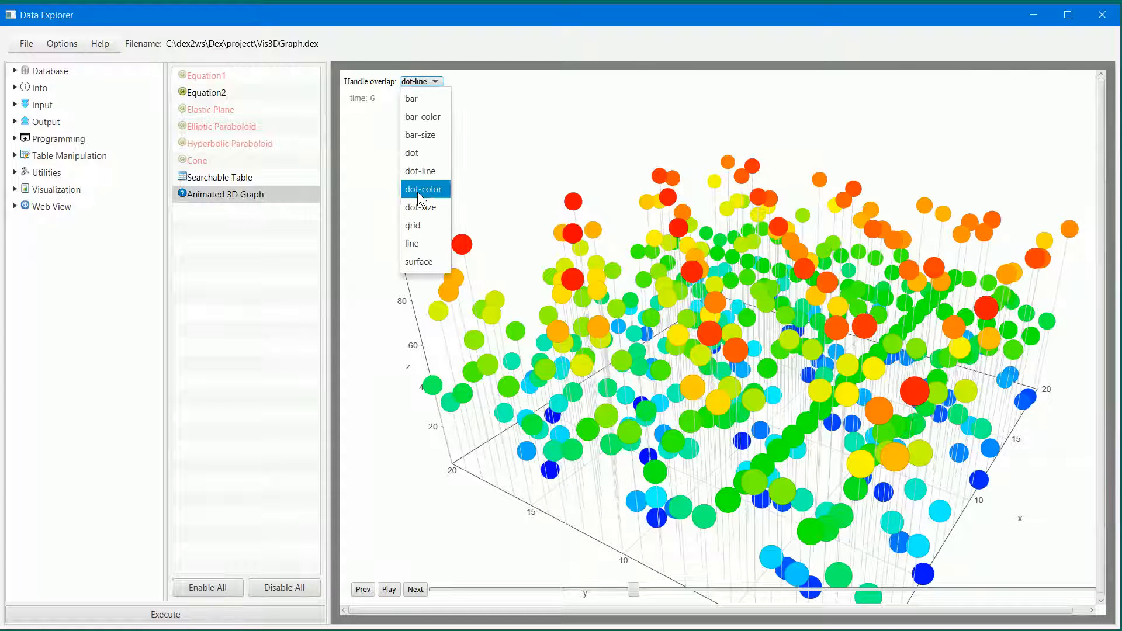
pyautogui.click(419, 219)
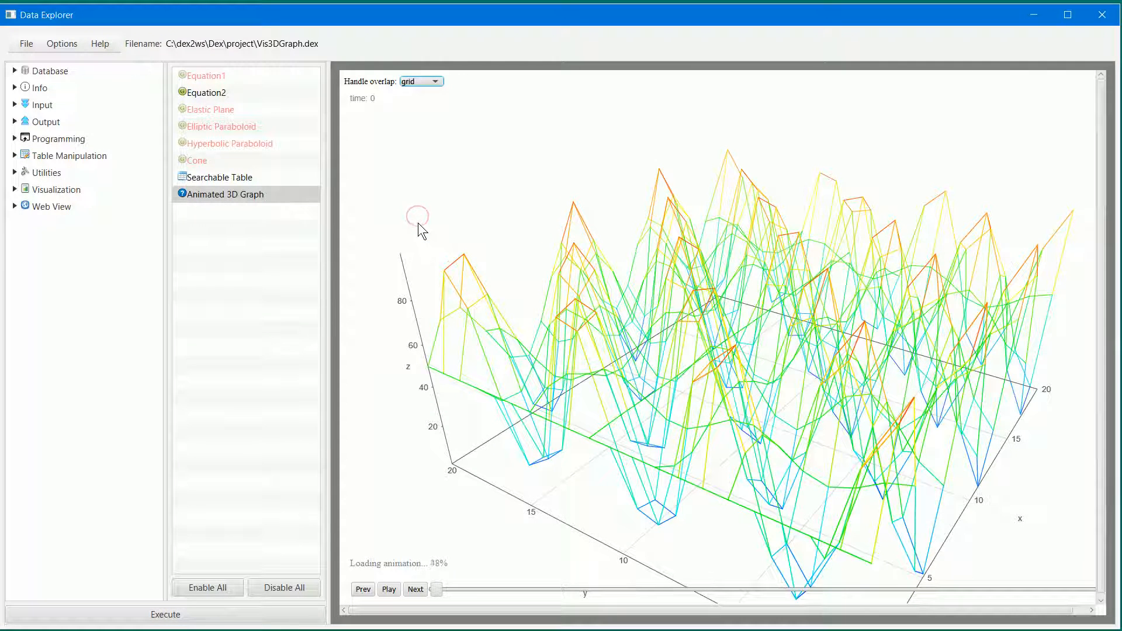
pyautogui.click(389, 590)
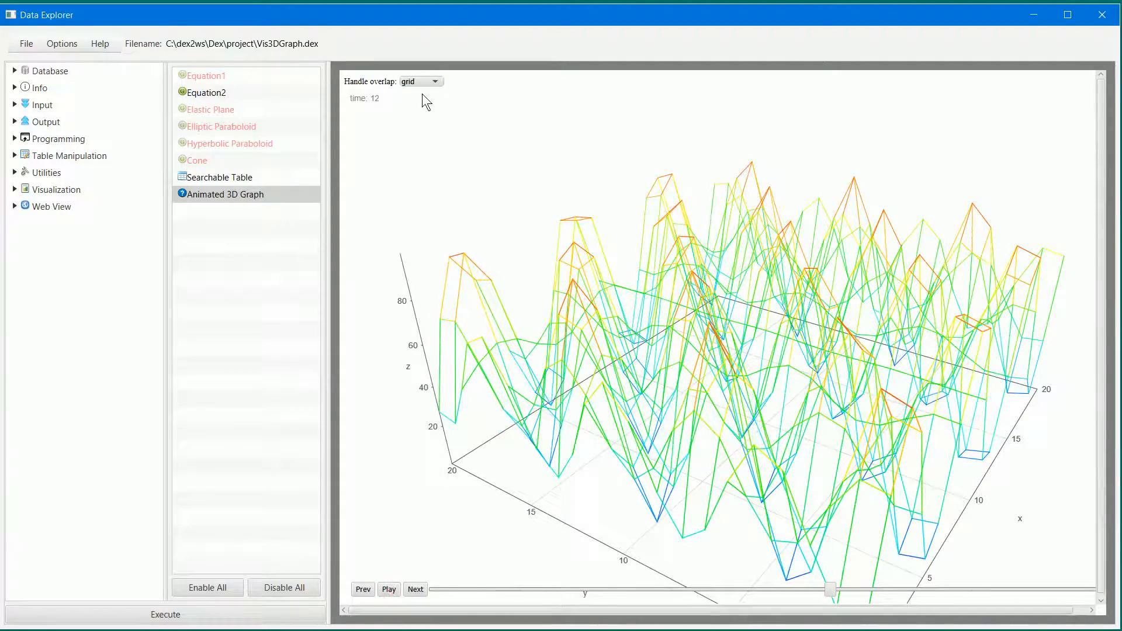
# - Set the graph style to line and play its animation, stopping it at time 14
pyautogui.click(422, 82)
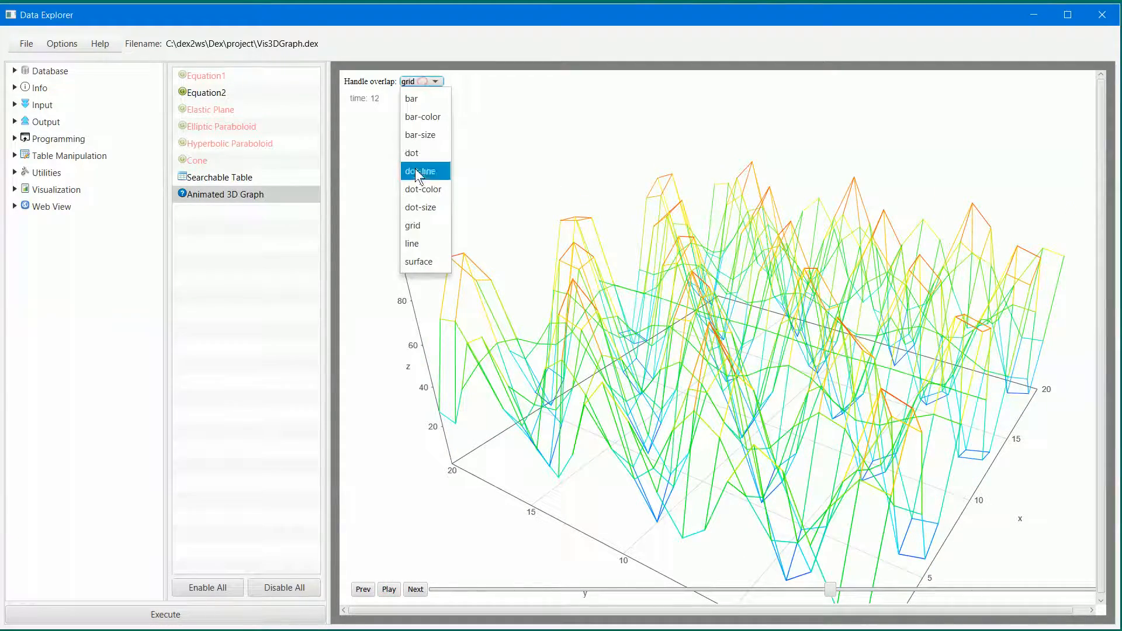
pyautogui.click(422, 247)
pyautogui.click(388, 590)
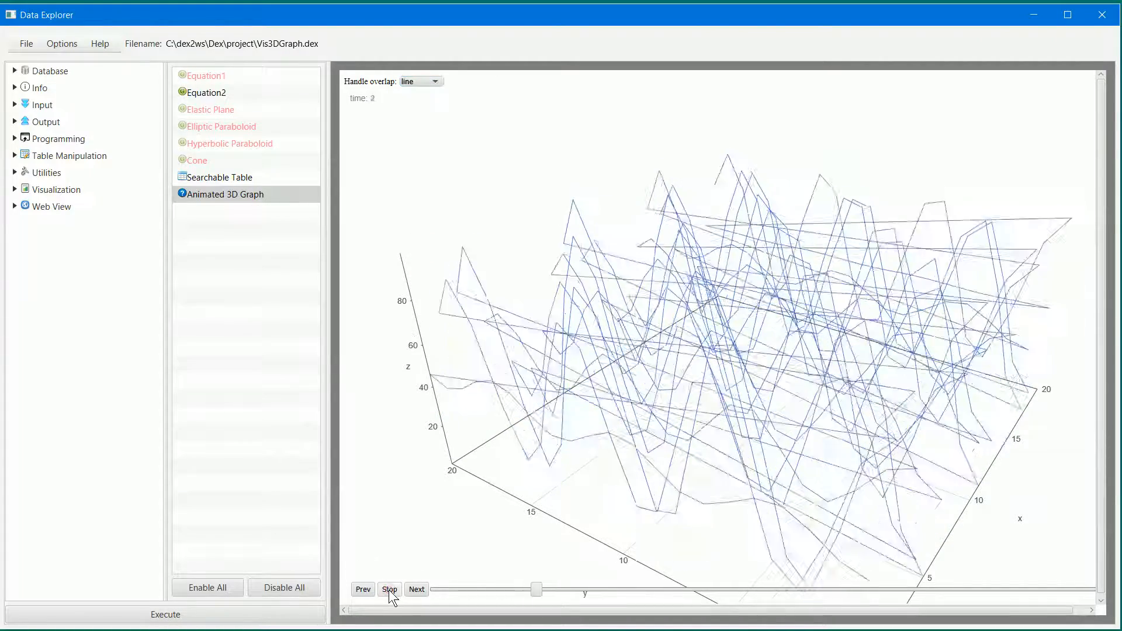
pyautogui.click(388, 590)
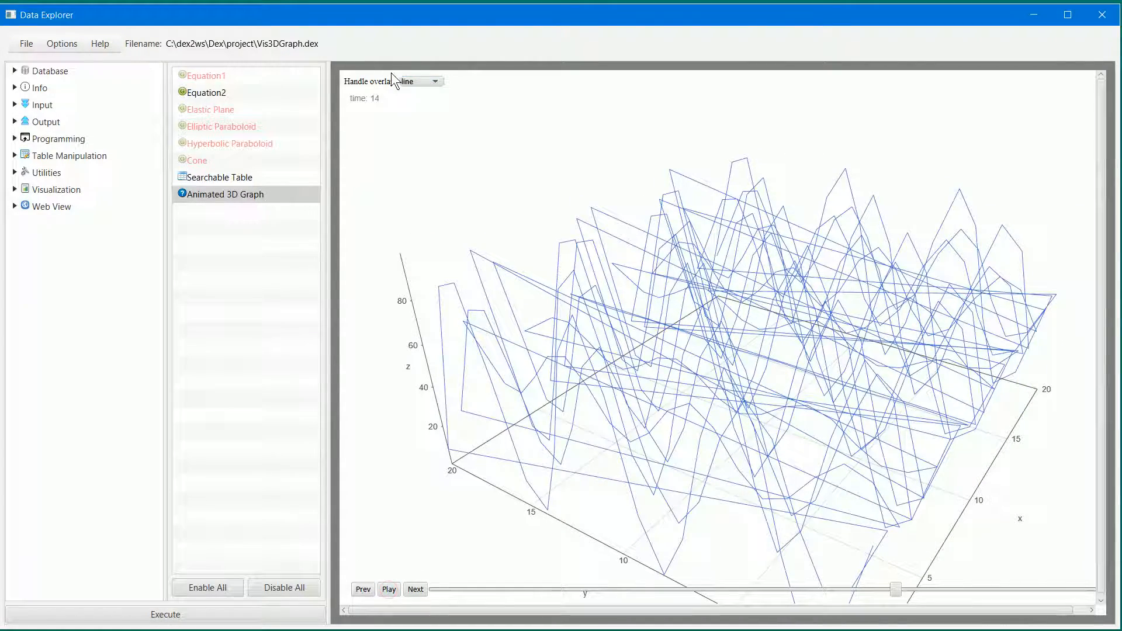
# - Set the 3D graph's style to surface
pyautogui.click(413, 82)
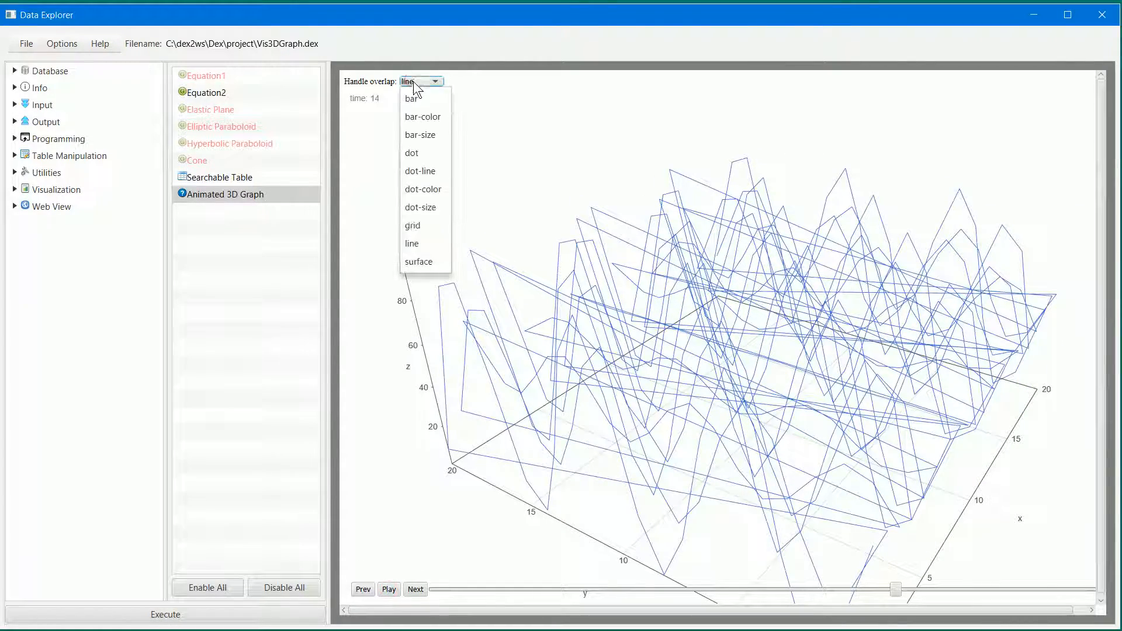
pyautogui.click(405, 258)
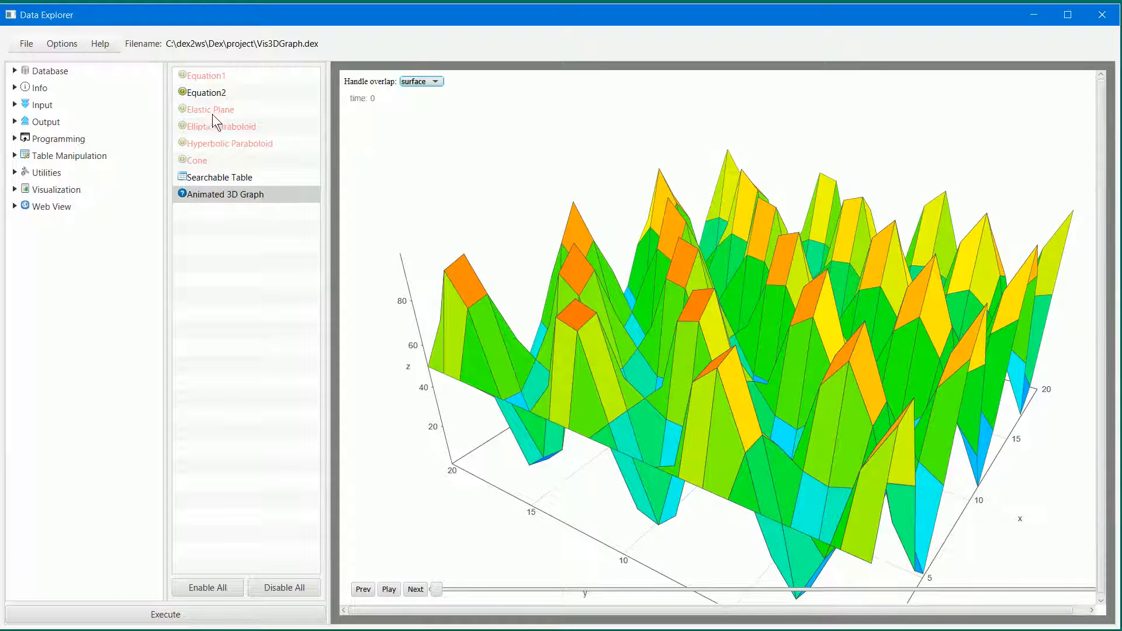
# - Disable the Equation2 script and enable the Elastic Plane script
pyautogui.click(205, 94)
pyautogui.rightClick(205, 93)
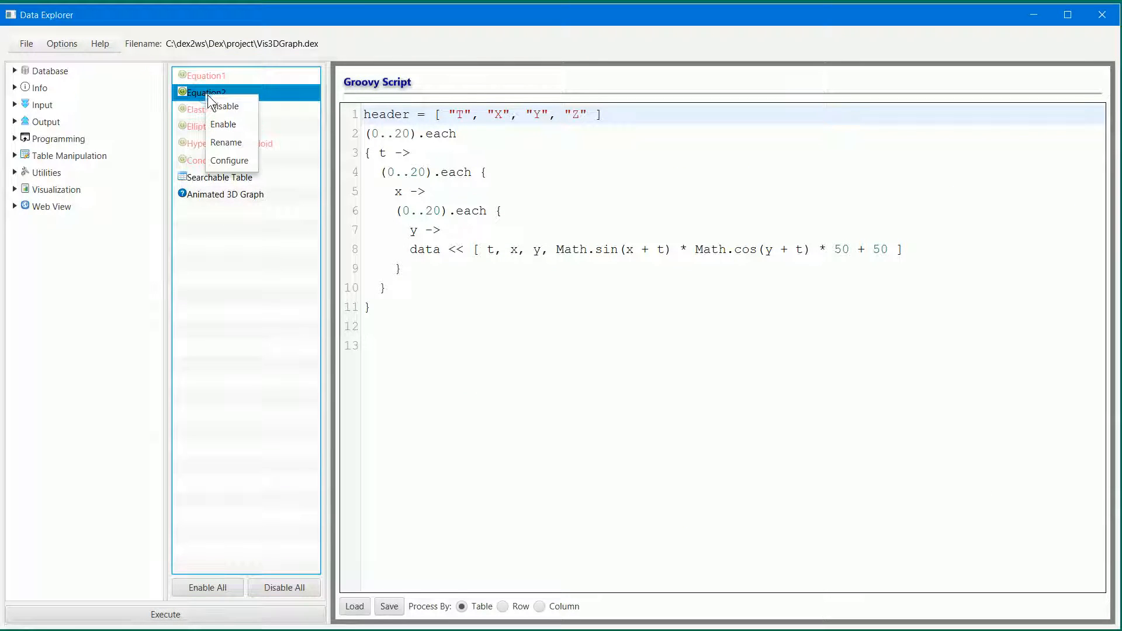
pyautogui.click(216, 107)
pyautogui.click(215, 109)
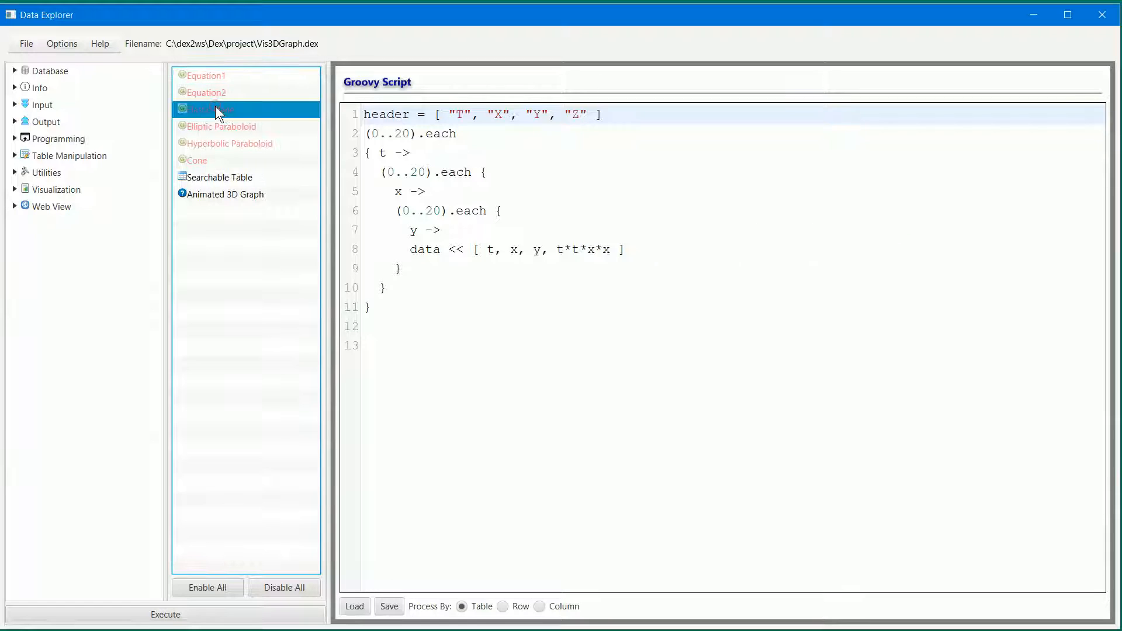
pyautogui.rightClick(215, 110)
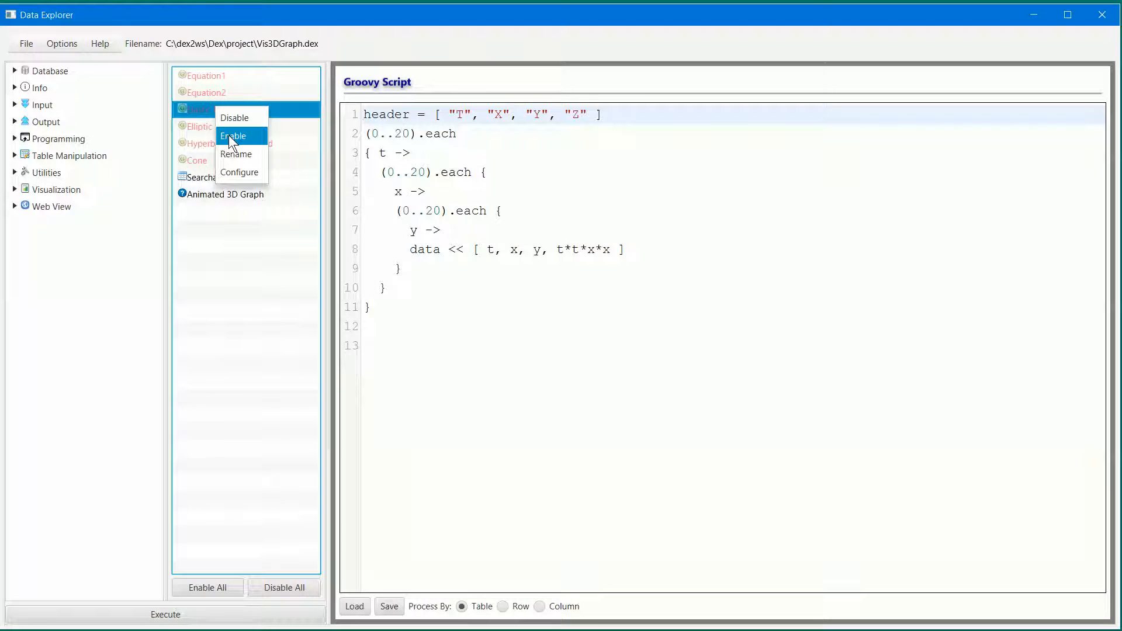
pyautogui.click(230, 135)
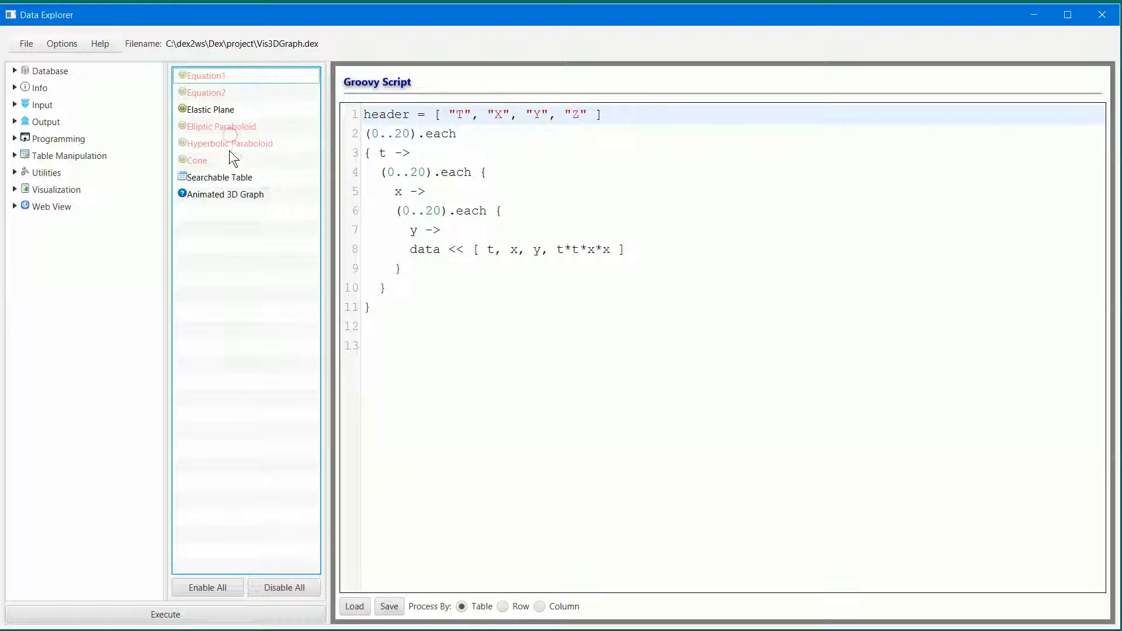
# - Execute the workflow to plot the Elastic Plane data in the Animated 3D Graph and dismiss the progress dialog
pyautogui.click(222, 197)
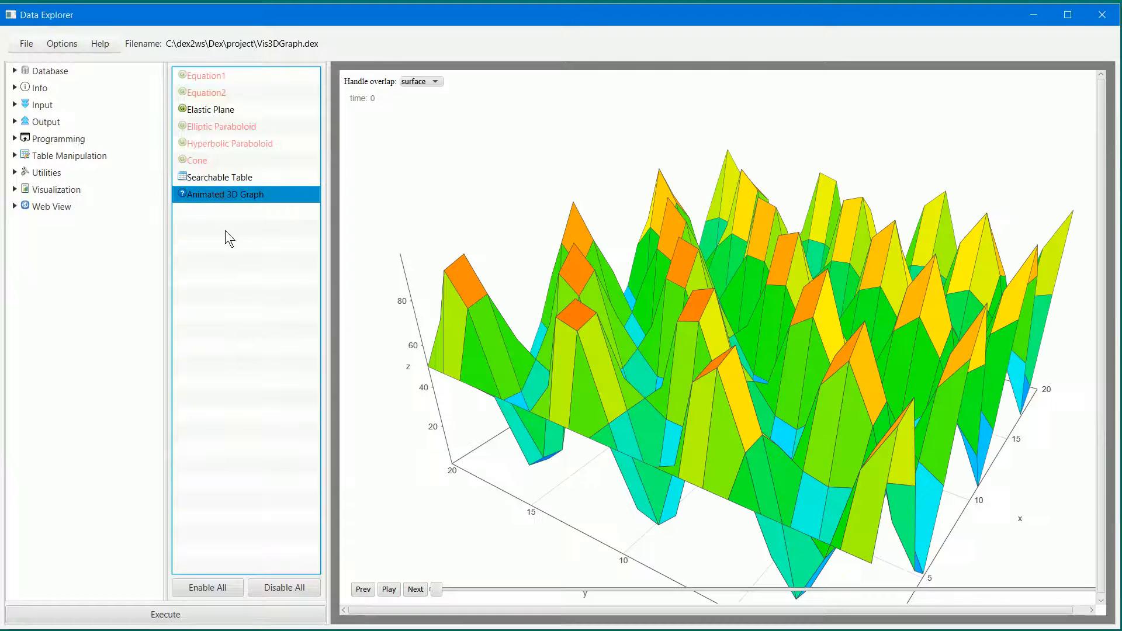
pyautogui.click(233, 611)
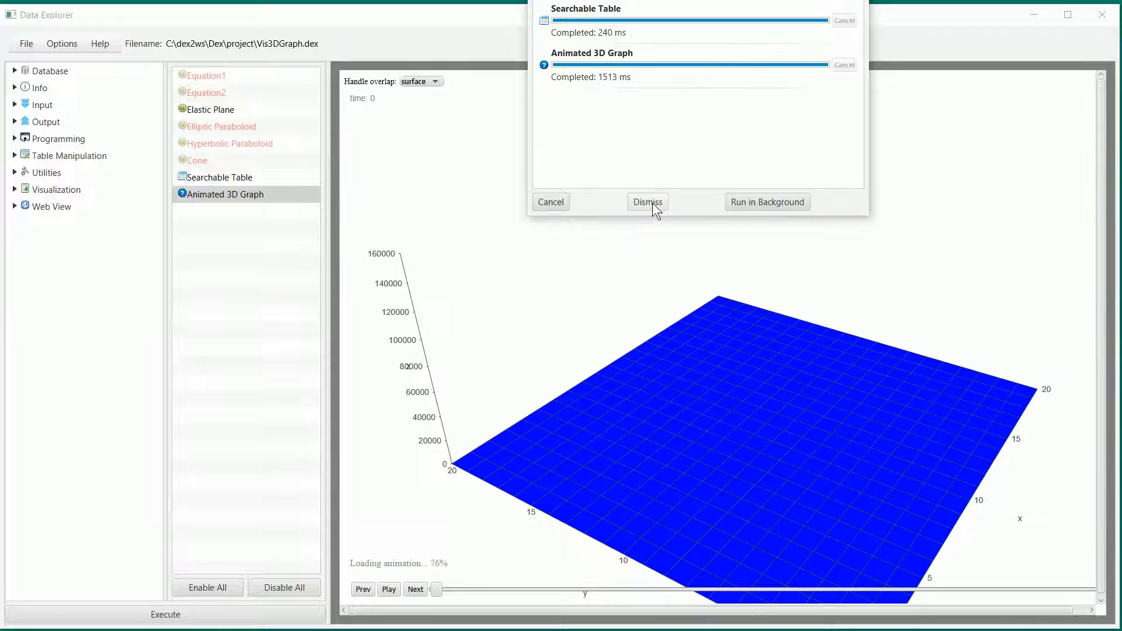
pyautogui.click(652, 202)
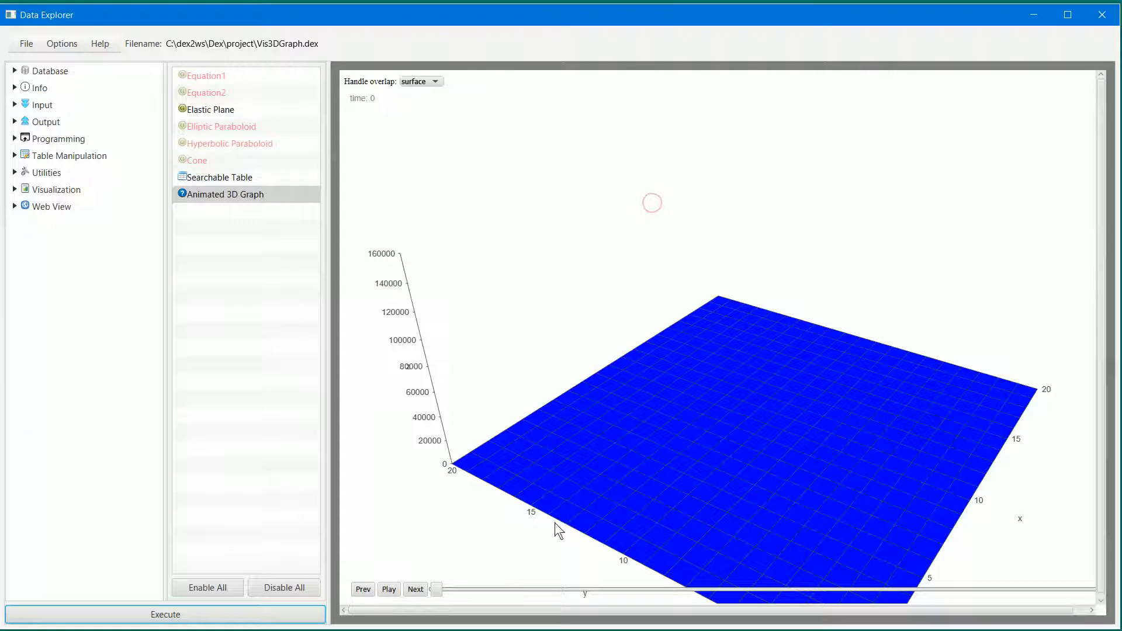
# - Play the Elastic Plane surface animation while rotating the graph to a low side view, and stop it at time 18
pyautogui.click(381, 589)
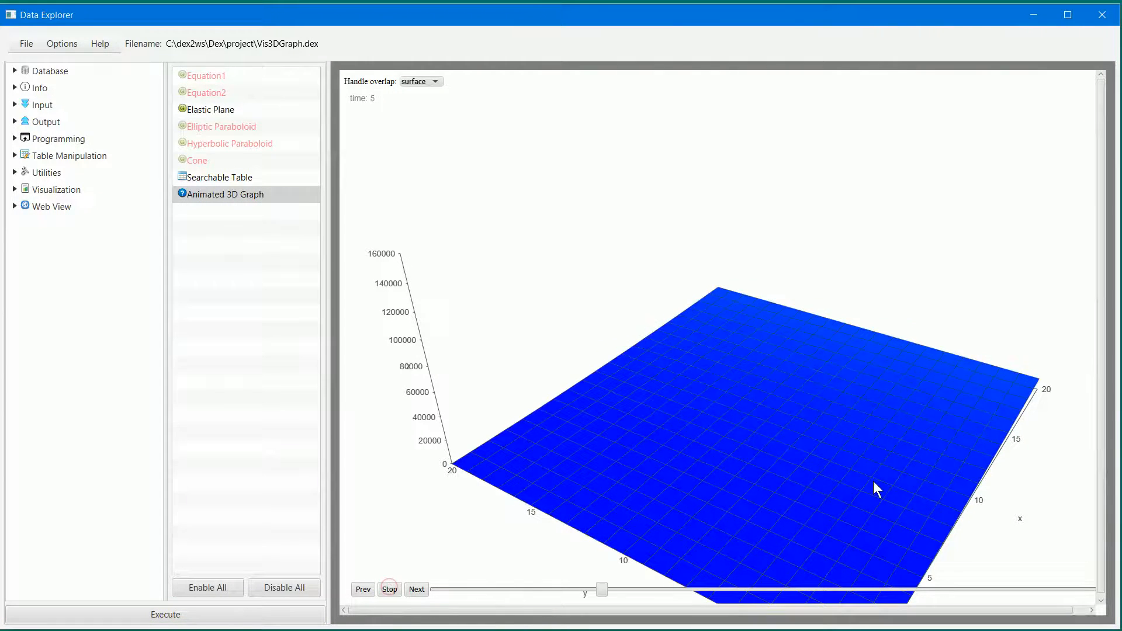
pyautogui.moveTo(858, 483); pyautogui.dragTo(763, 416)
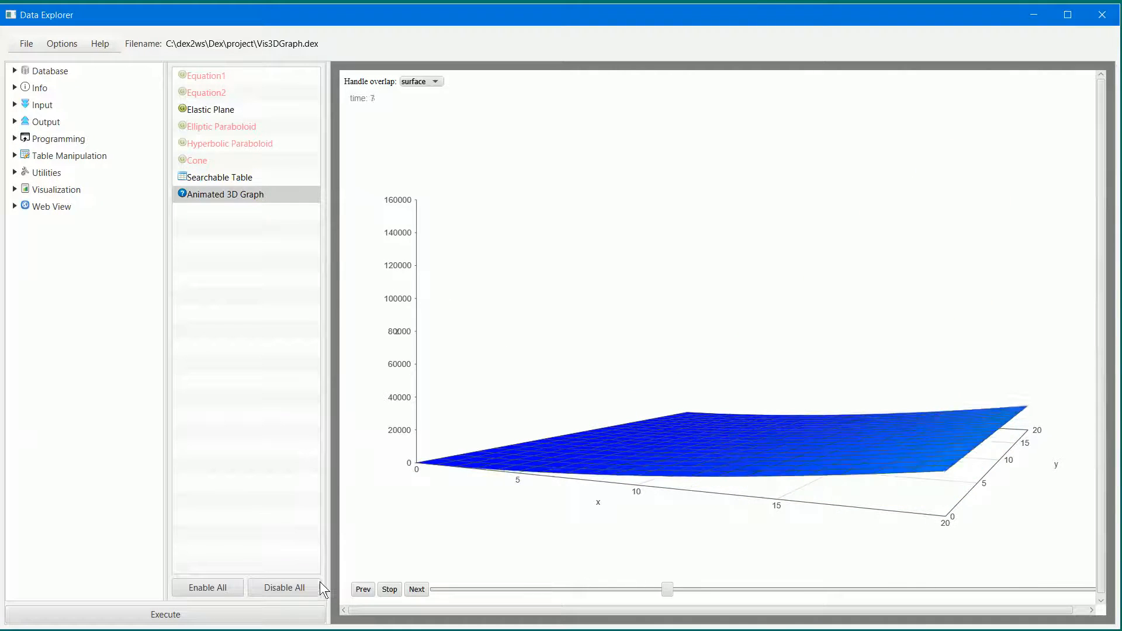
pyautogui.click(389, 590)
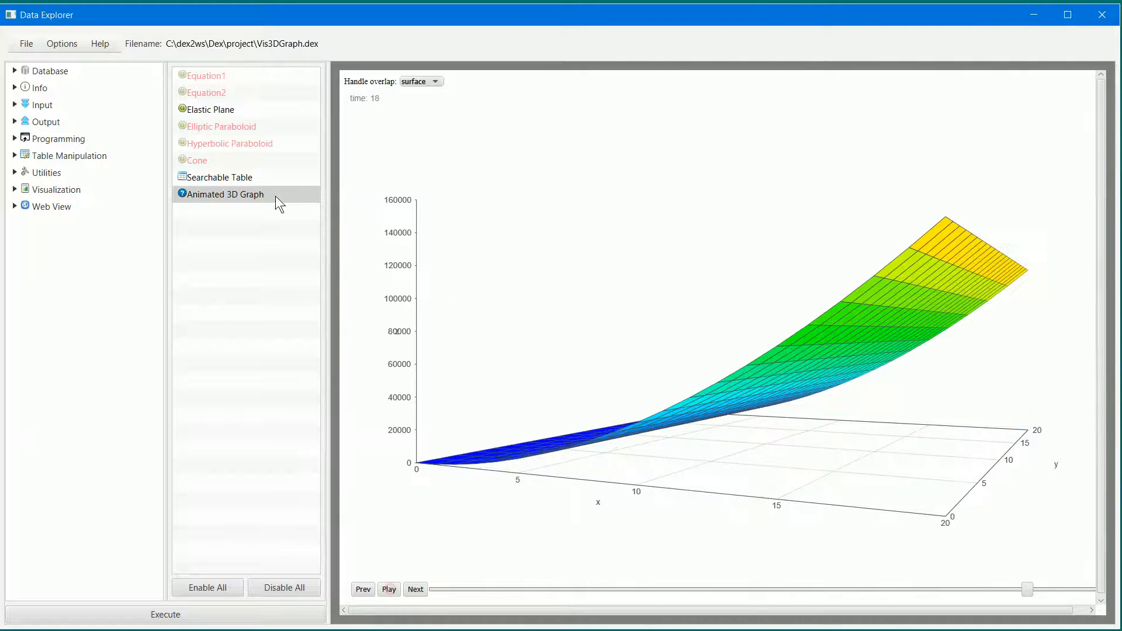
# - Disable the Elastic Plane script and enable the Elliptic Paraboloid script
pyautogui.click(226, 112)
pyautogui.rightClick(226, 112)
pyautogui.click(237, 126)
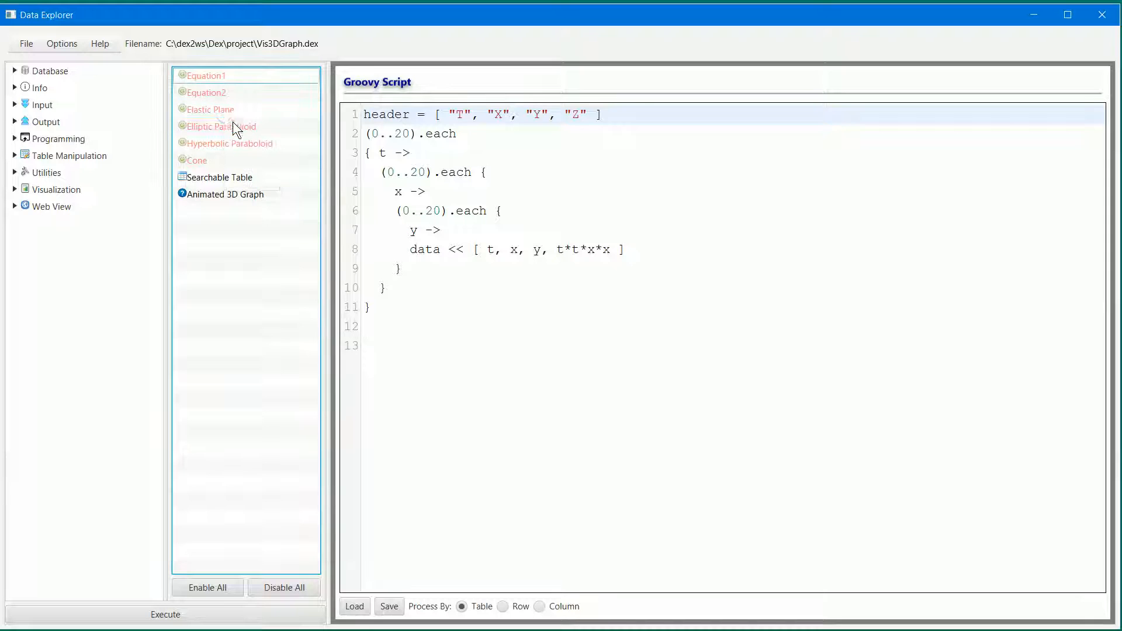
pyautogui.click(216, 126)
pyautogui.rightClick(229, 124)
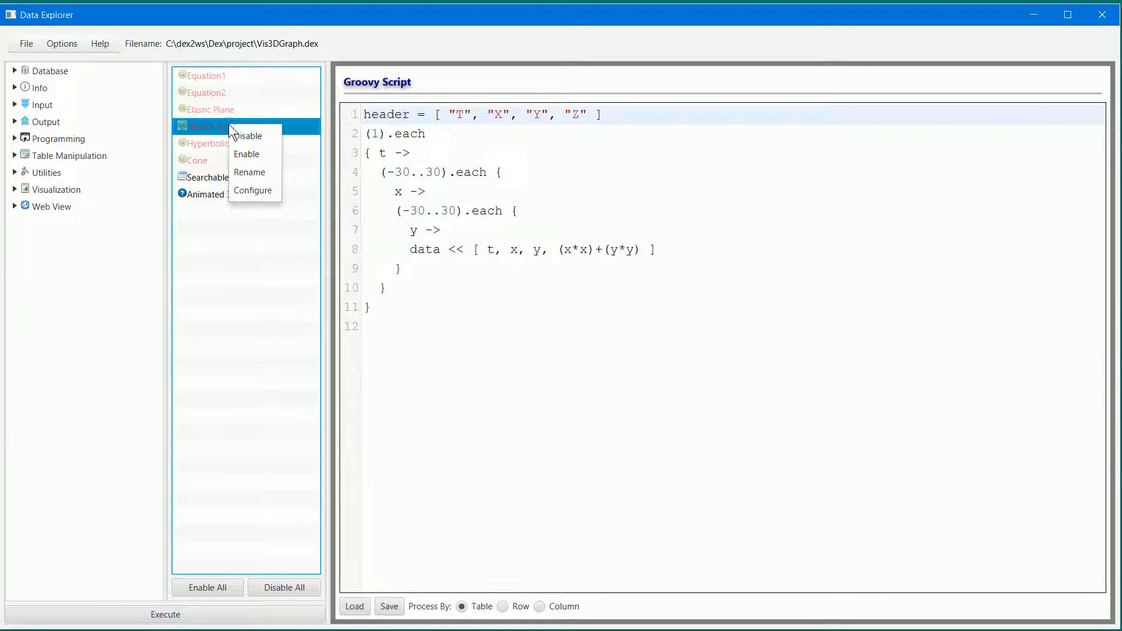
pyautogui.click(248, 149)
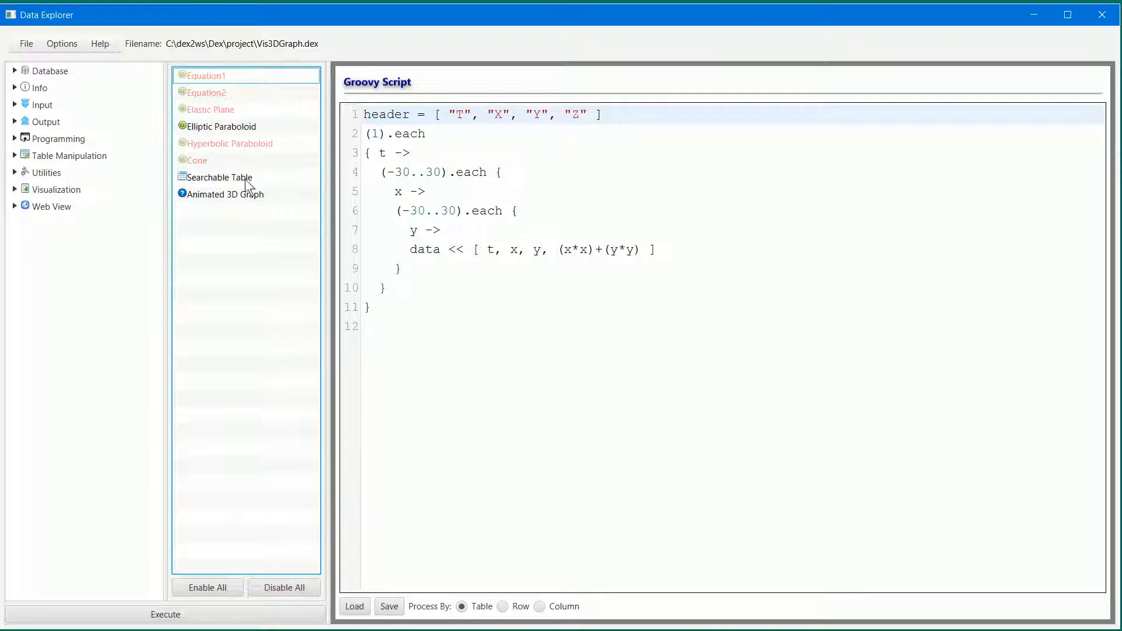
# - Execute the workflow to plot the Elliptic Paraboloid data in the Animated 3D Graph and dismiss the progress dialog
pyautogui.click(228, 194)
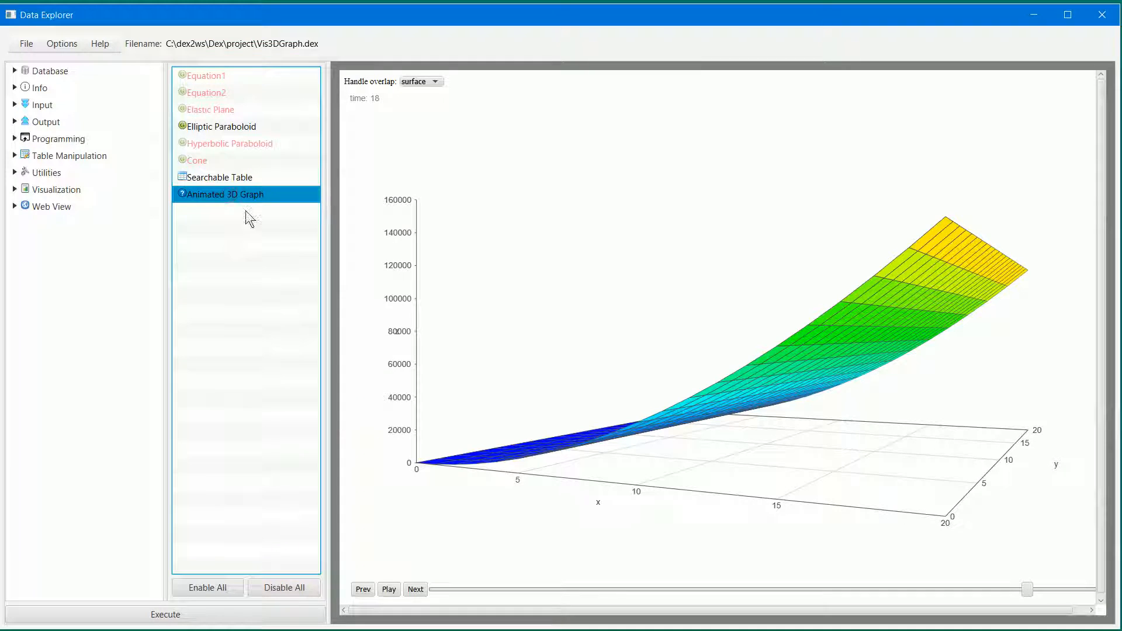
pyautogui.click(306, 619)
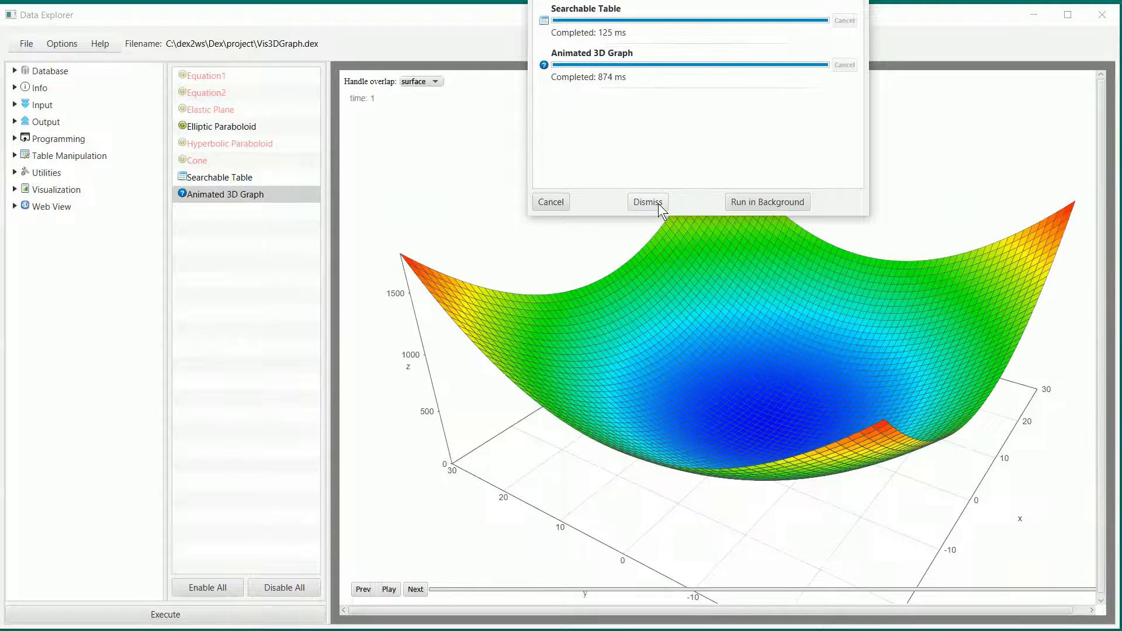
pyautogui.click(649, 202)
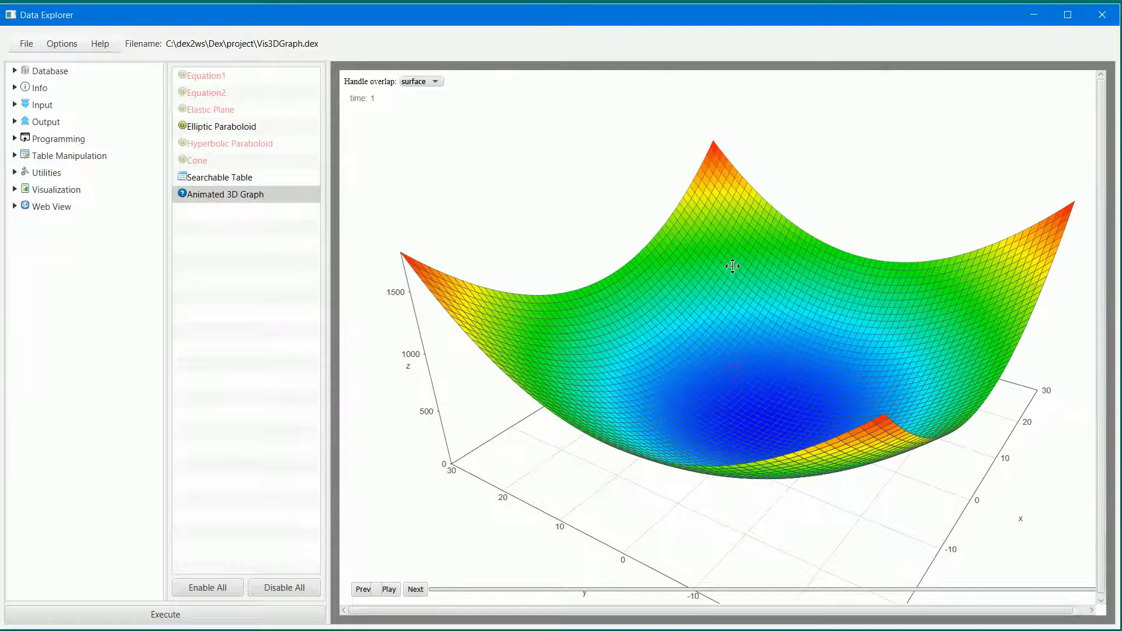
# - Open the Elliptic Paraboloid script and highlight the single time value (1) on line 2
pyautogui.click(228, 128)
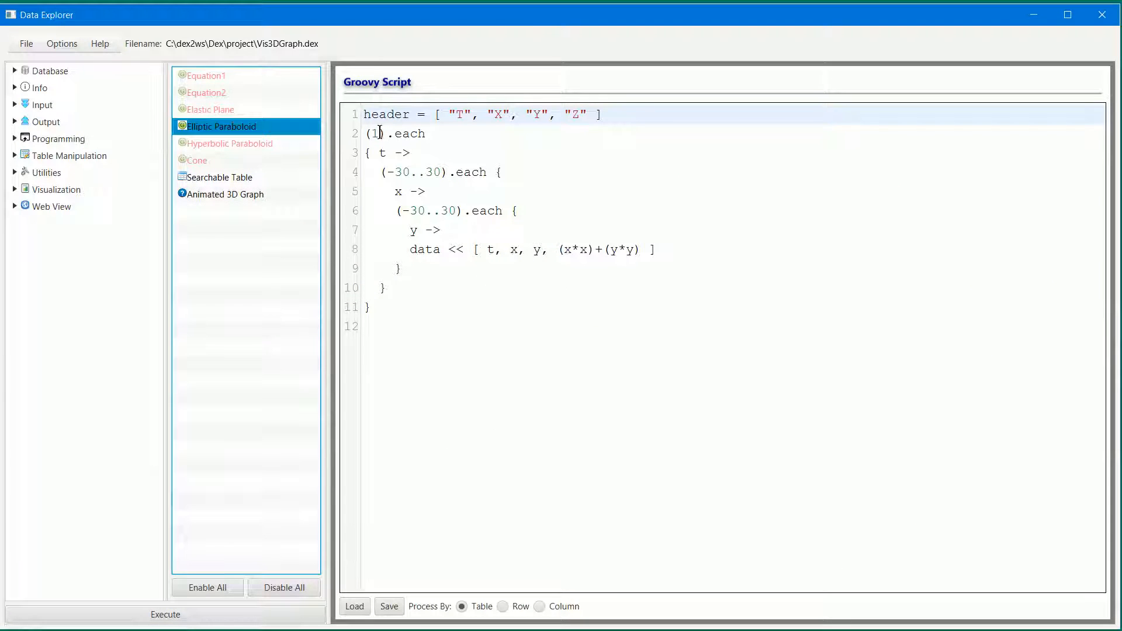
pyautogui.moveTo(387, 133); pyautogui.dragTo(351, 132)
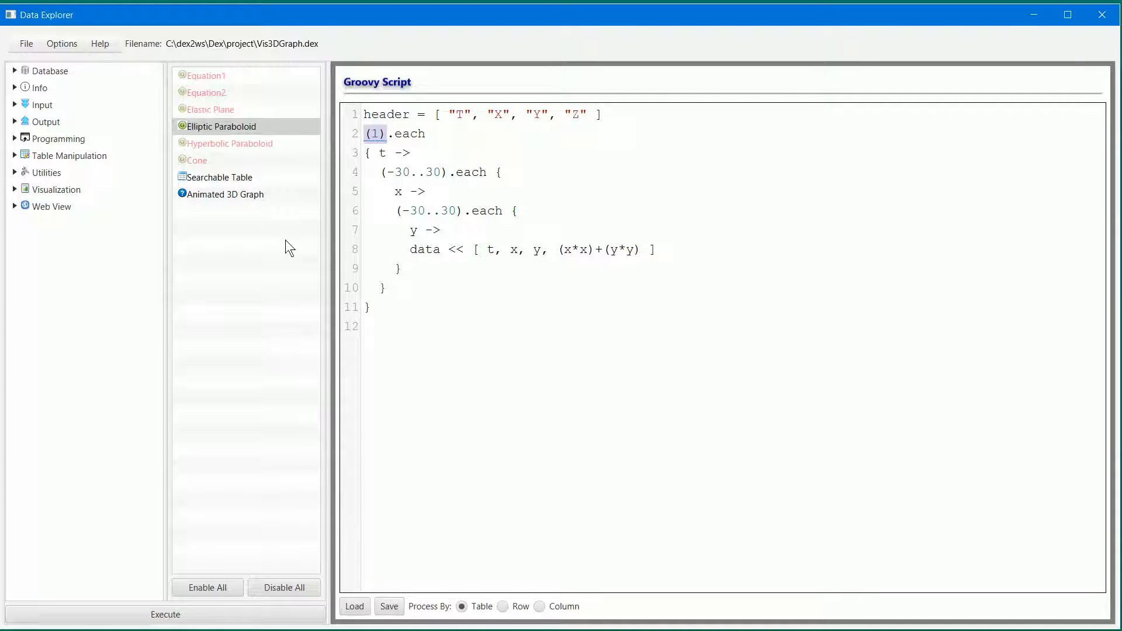
# - Return to the Animated 3D Graph and rotate the elliptic paraboloid to inspect it from the side and above
pyautogui.click(209, 200)
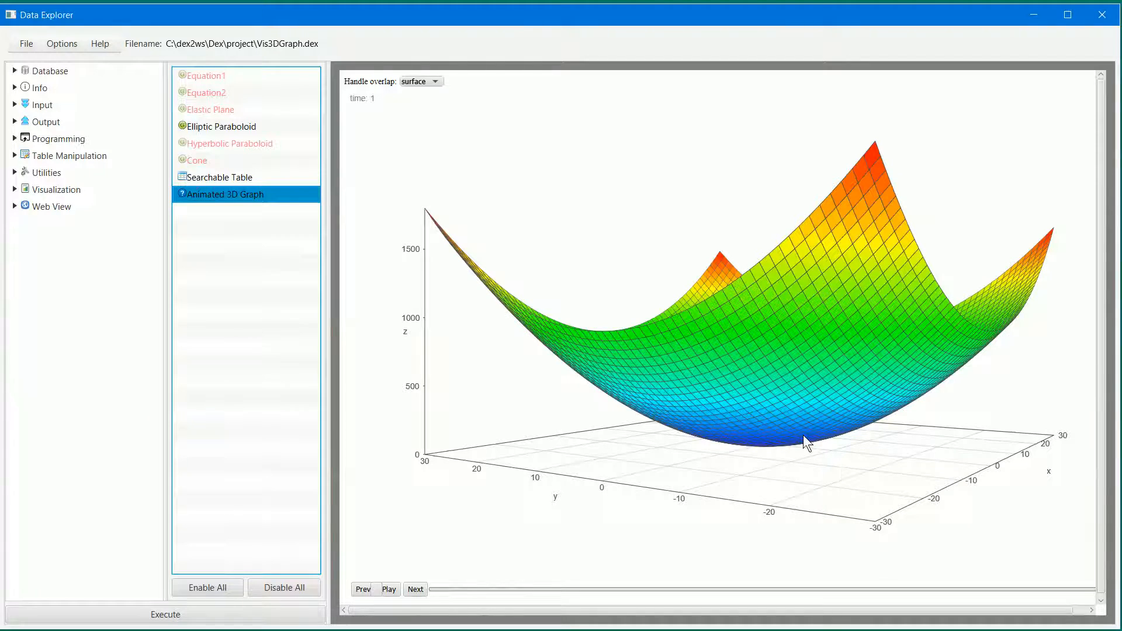
pyautogui.moveTo(775, 308); pyautogui.dragTo(843, 205)
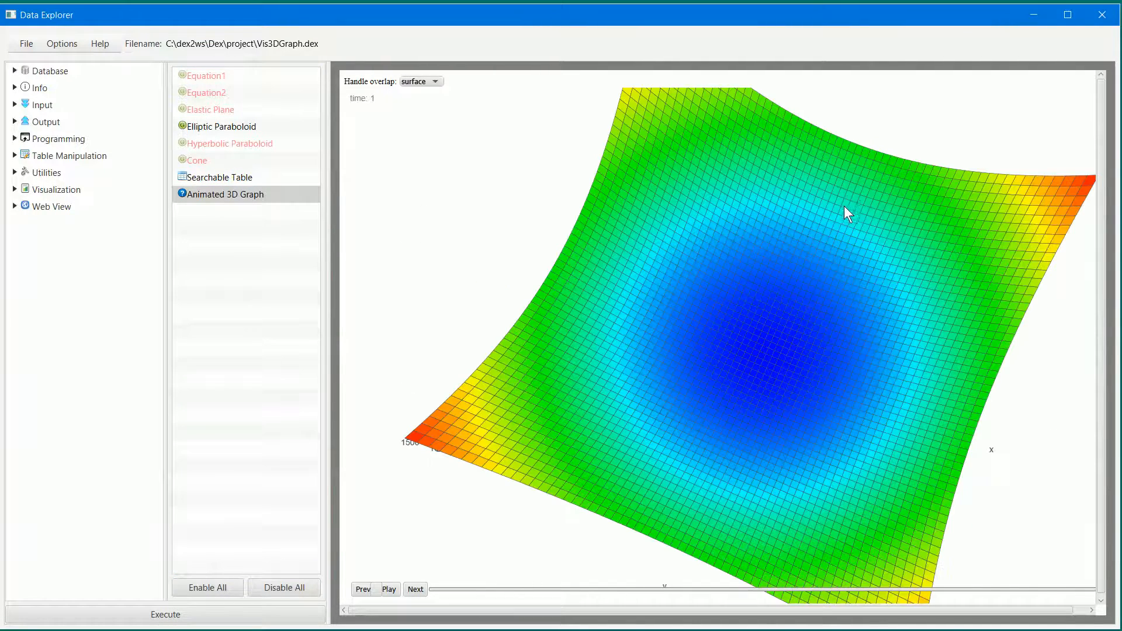
pyautogui.moveTo(816, 313); pyautogui.dragTo(807, 169)
# - Set the elliptic paraboloid graph's style to bar-color
pyautogui.click(433, 83)
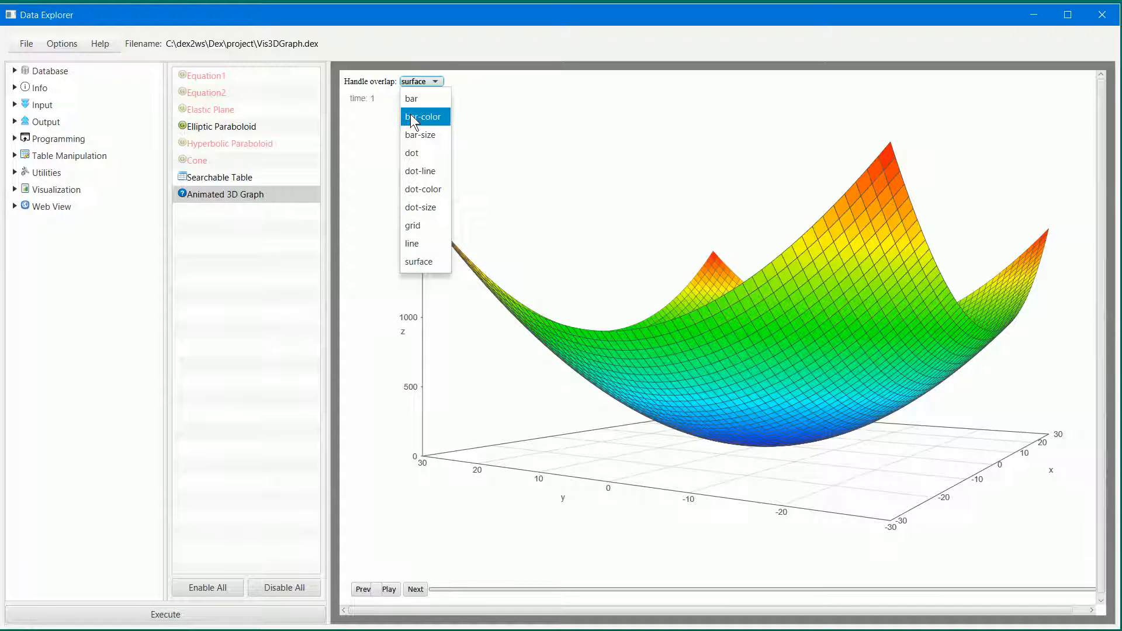
pyautogui.click(410, 114)
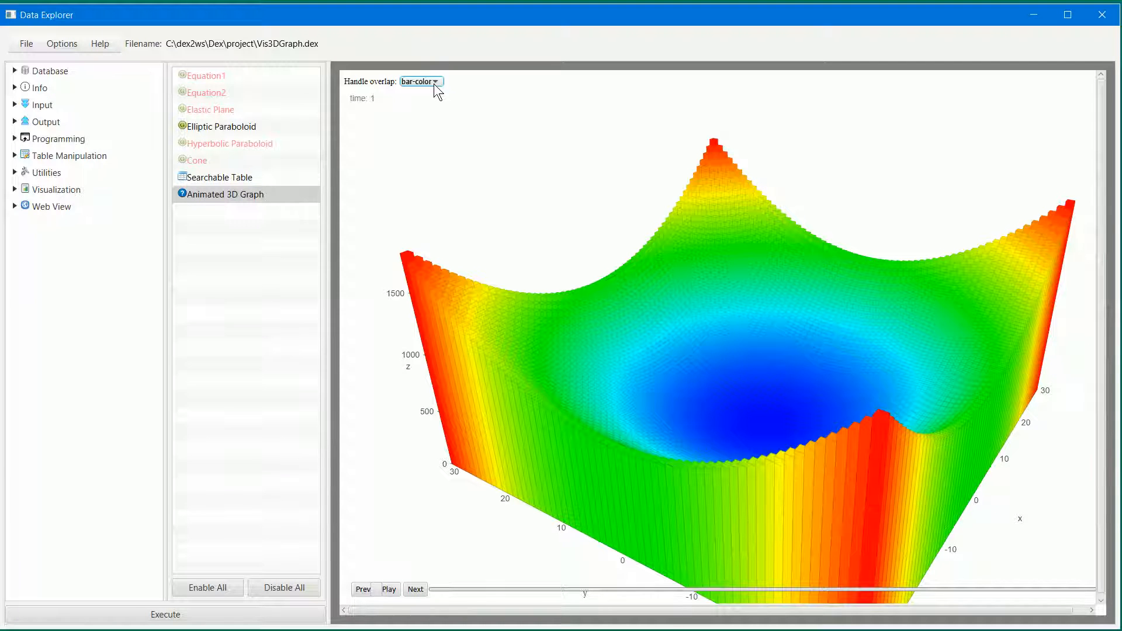
# - Set the elliptic paraboloid graph's style to dot-line and inspect it from the side and close up
pyautogui.click(434, 84)
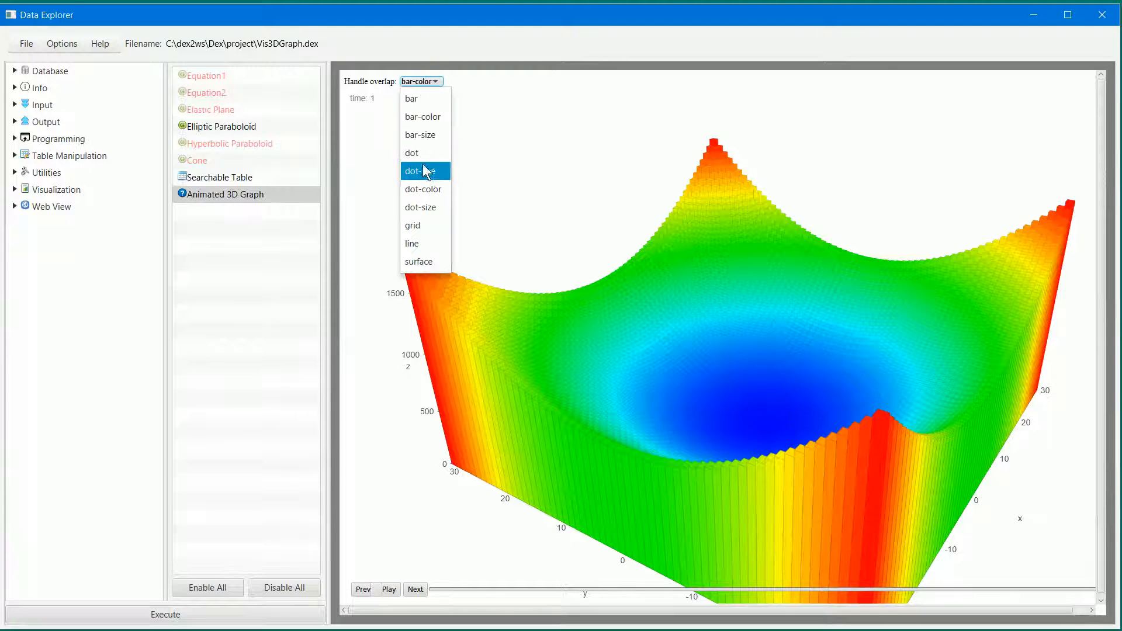
pyautogui.click(422, 171)
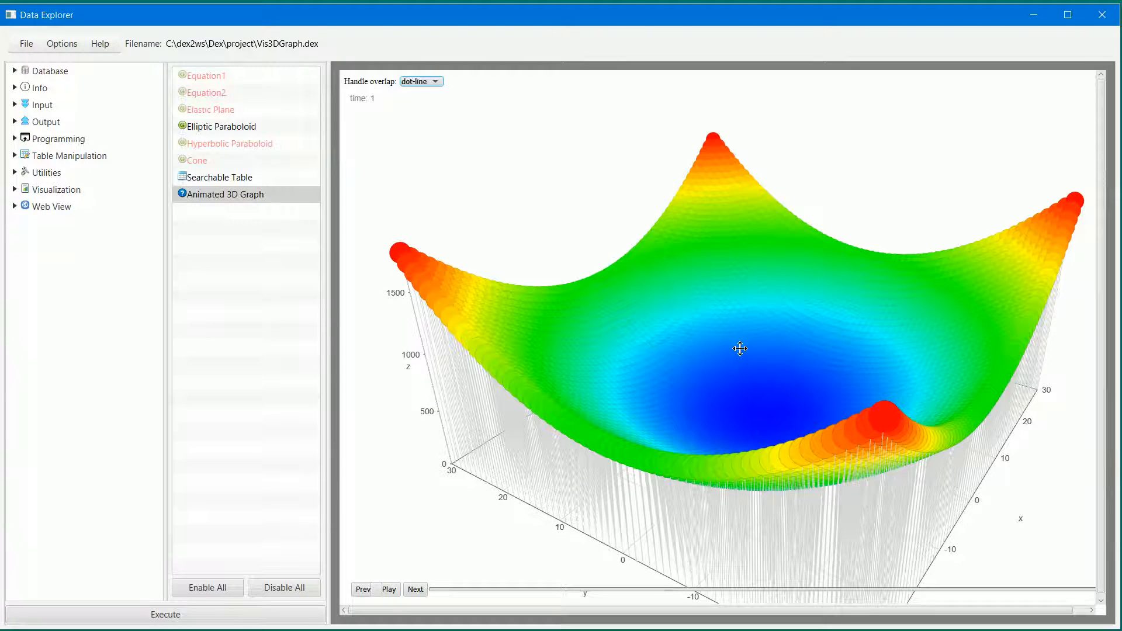
pyautogui.moveTo(775, 306); pyautogui.dragTo(768, 311)
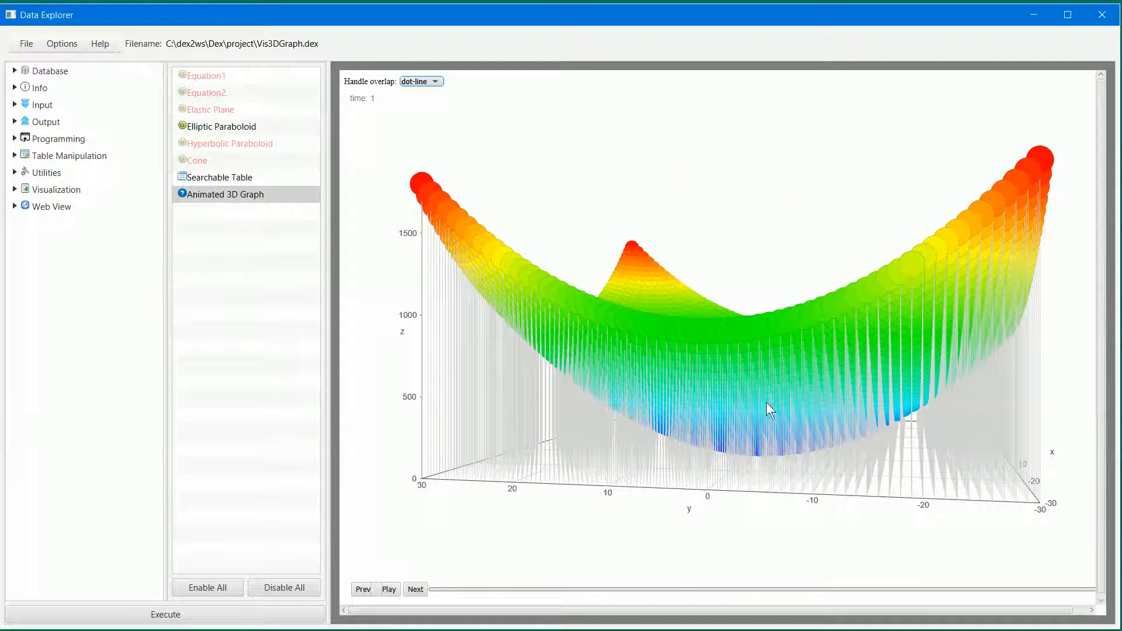
pyautogui.scroll(5, 759, 398)
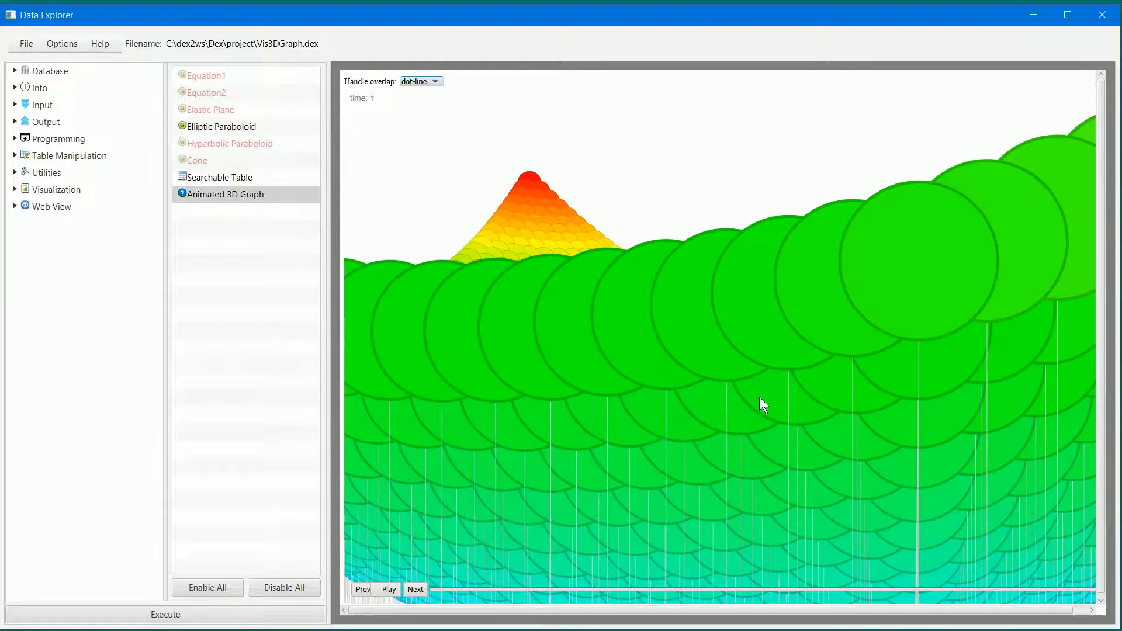
pyautogui.scroll(-5, 759, 397)
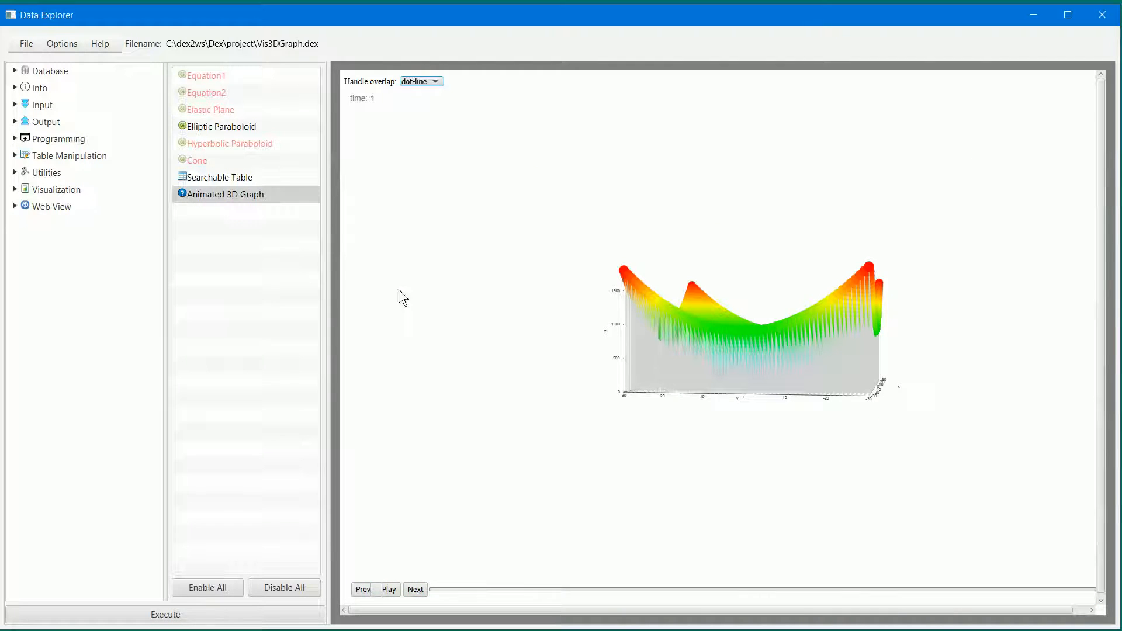
# - Enable the Hyperbolic Paraboloid script and disable the Elliptic Paraboloid script in the workflow
pyautogui.click(218, 142)
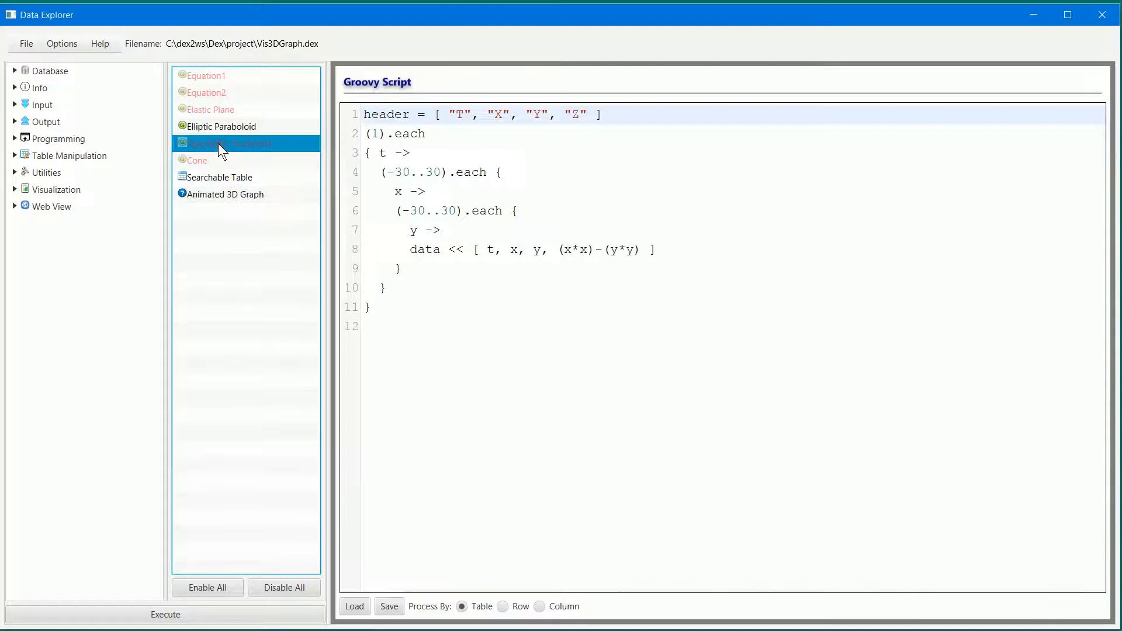
pyautogui.rightClick(218, 143)
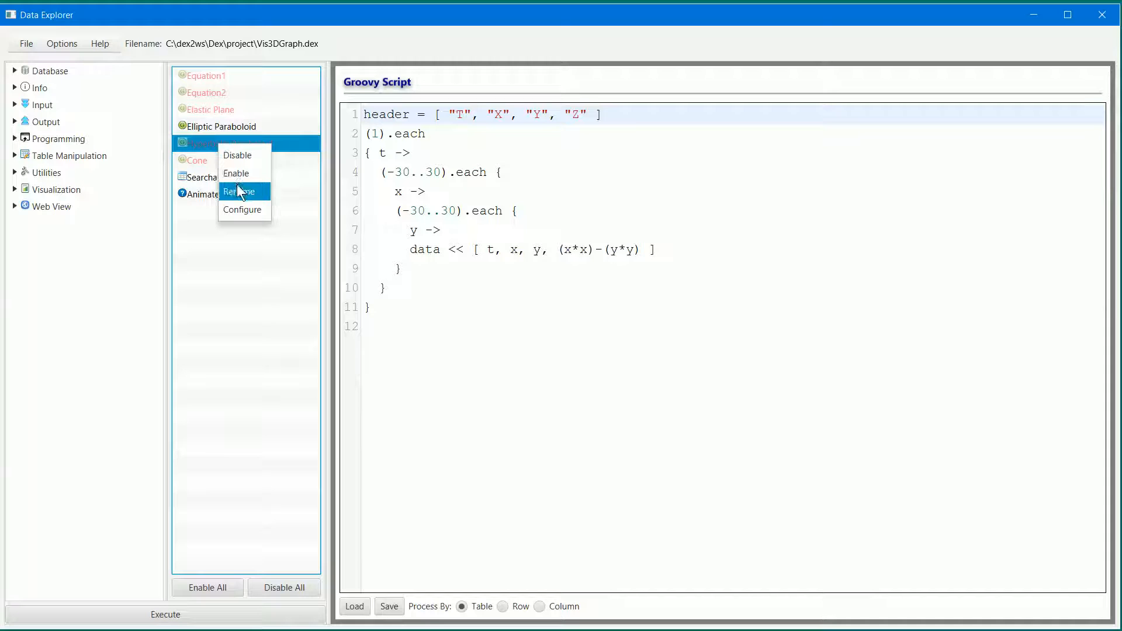
pyautogui.click(239, 172)
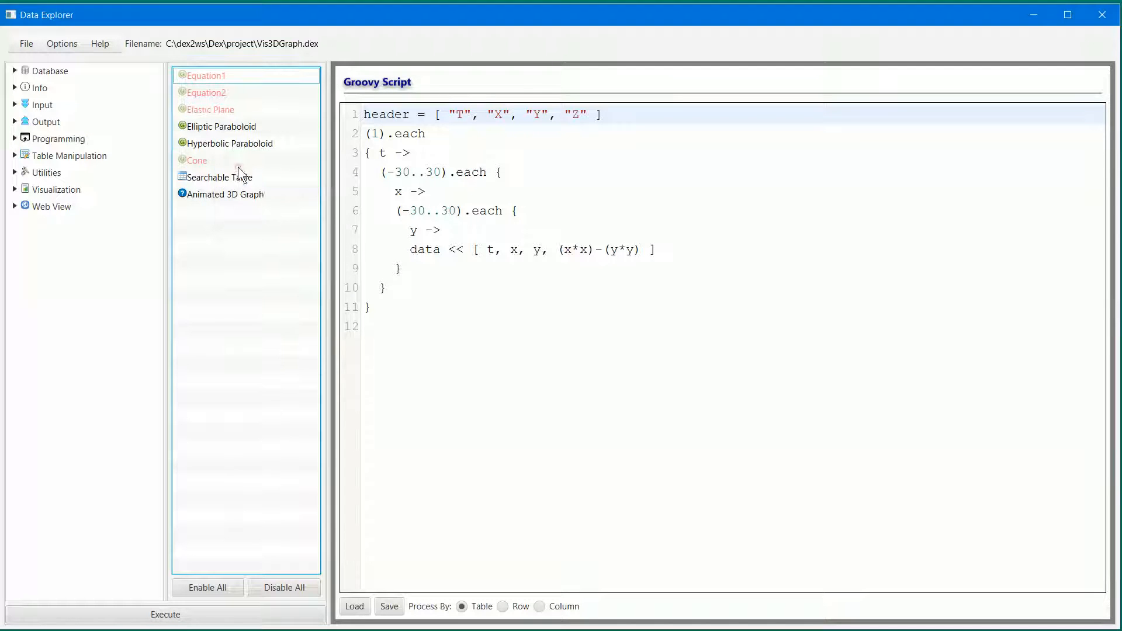
pyautogui.click(239, 123)
pyautogui.rightClick(238, 124)
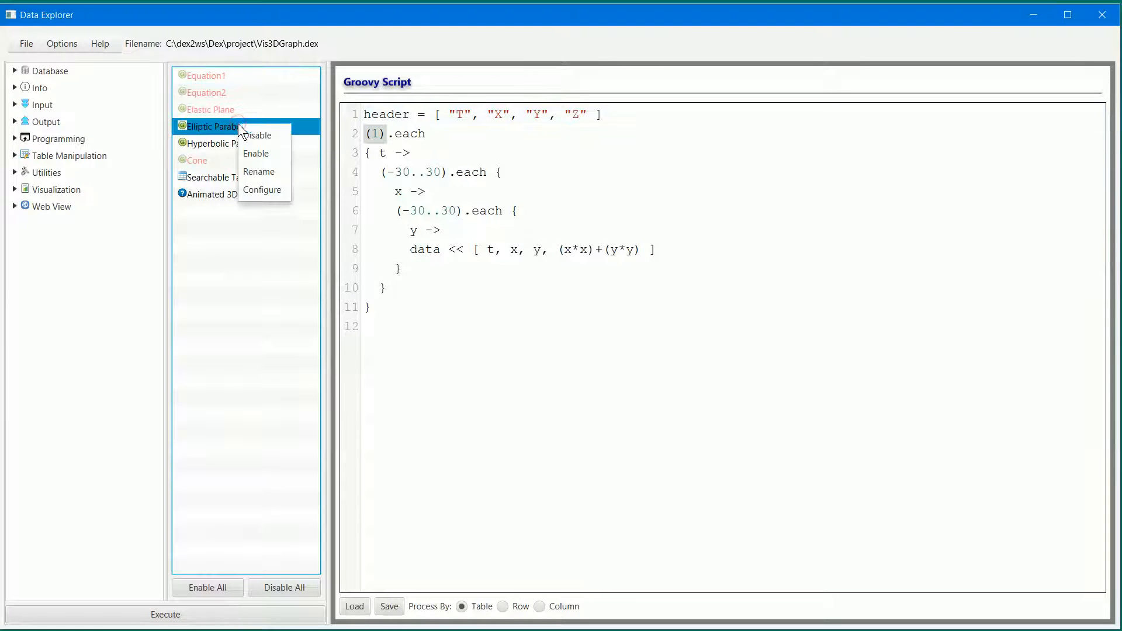
pyautogui.click(258, 153)
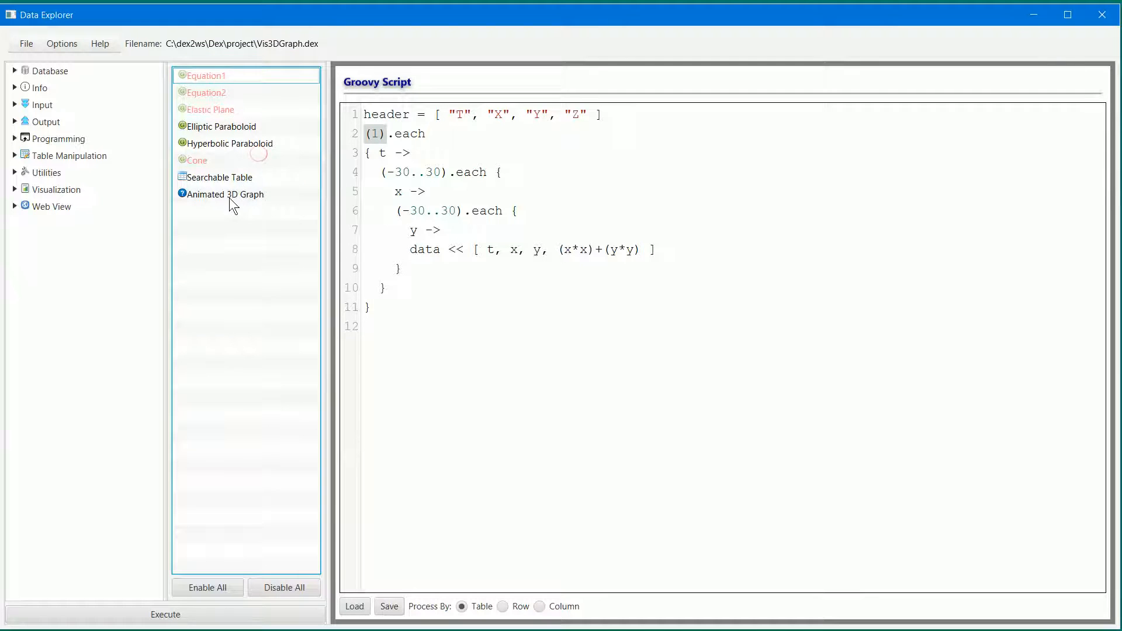
pyautogui.rightClick(223, 131)
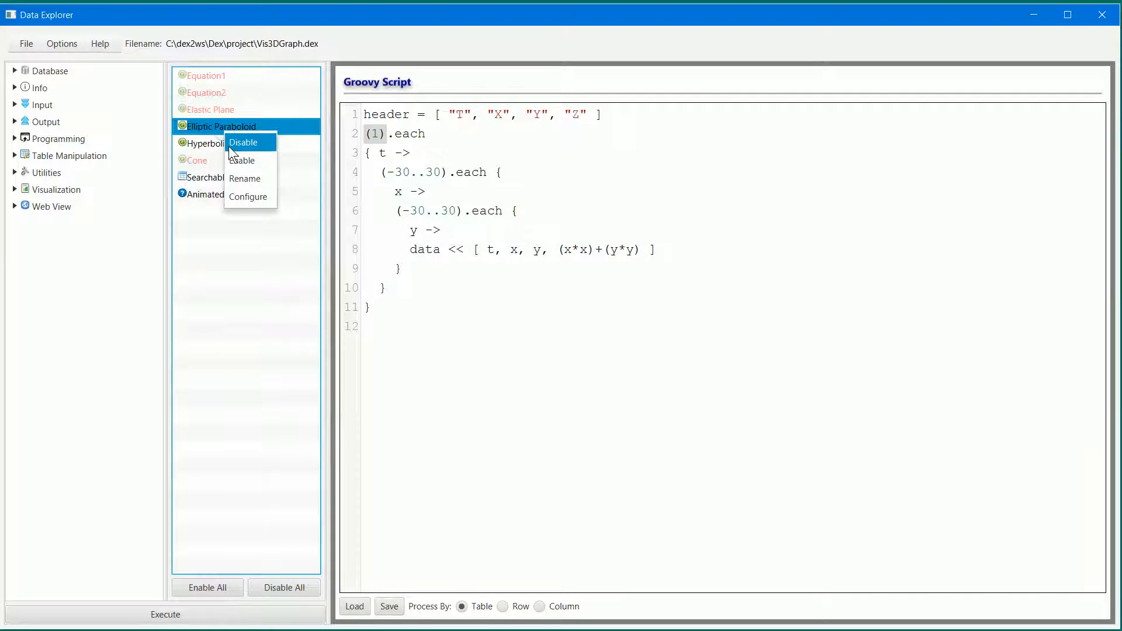
pyautogui.click(229, 146)
# - Execute the workflow to plot the Hyperbolic Paraboloid data in the Animated 3D Graph and dismiss the progress dialog
pyautogui.click(230, 198)
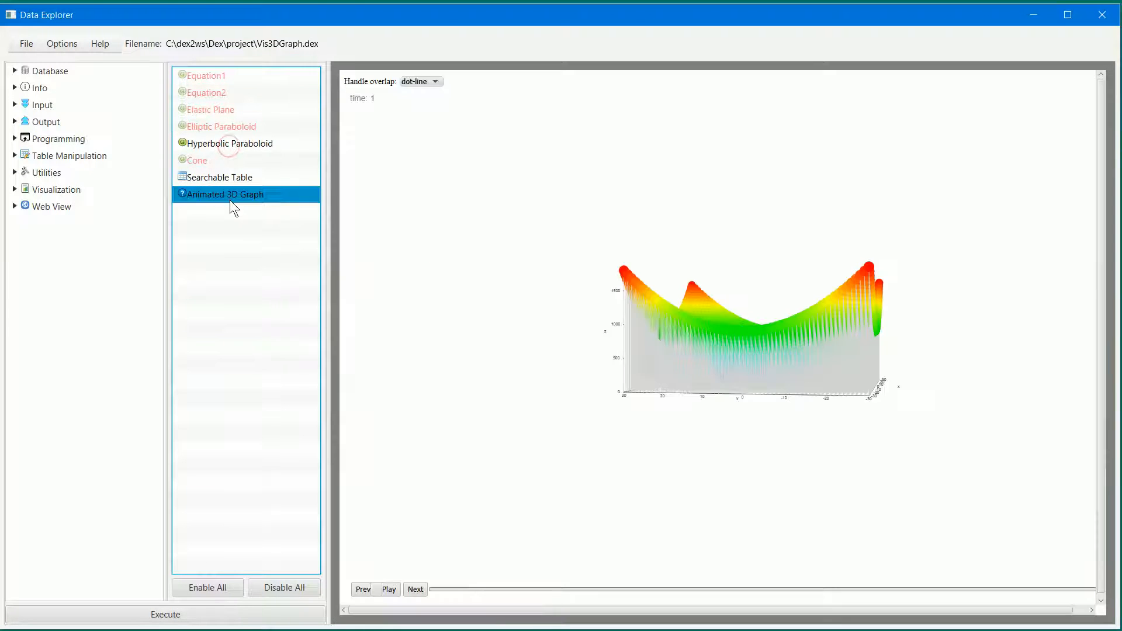
pyautogui.click(250, 618)
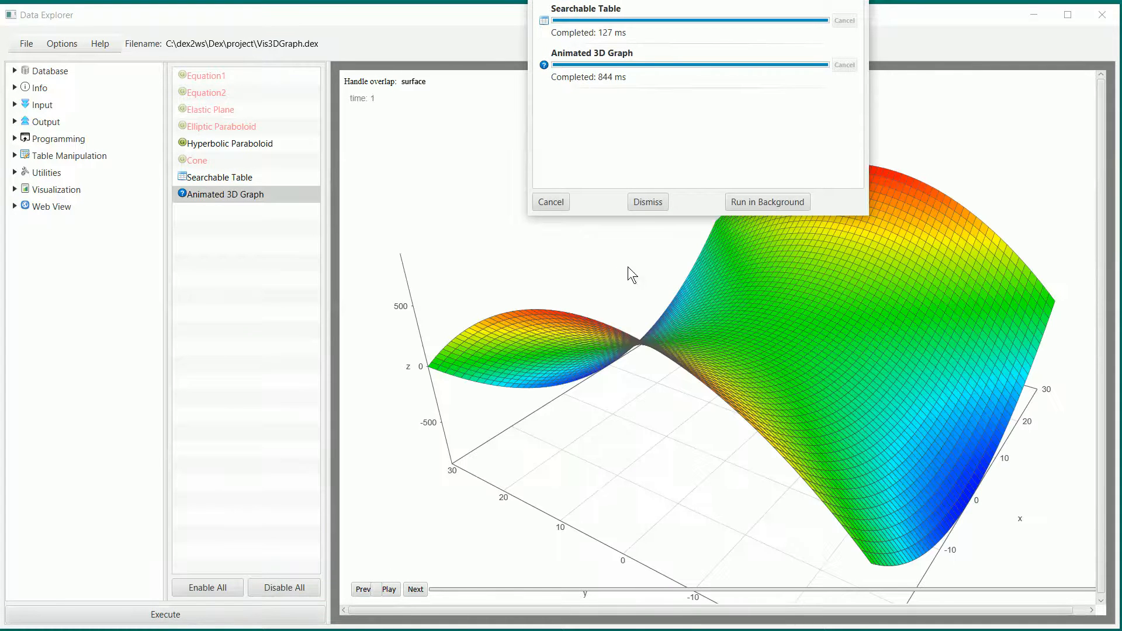
pyautogui.click(656, 201)
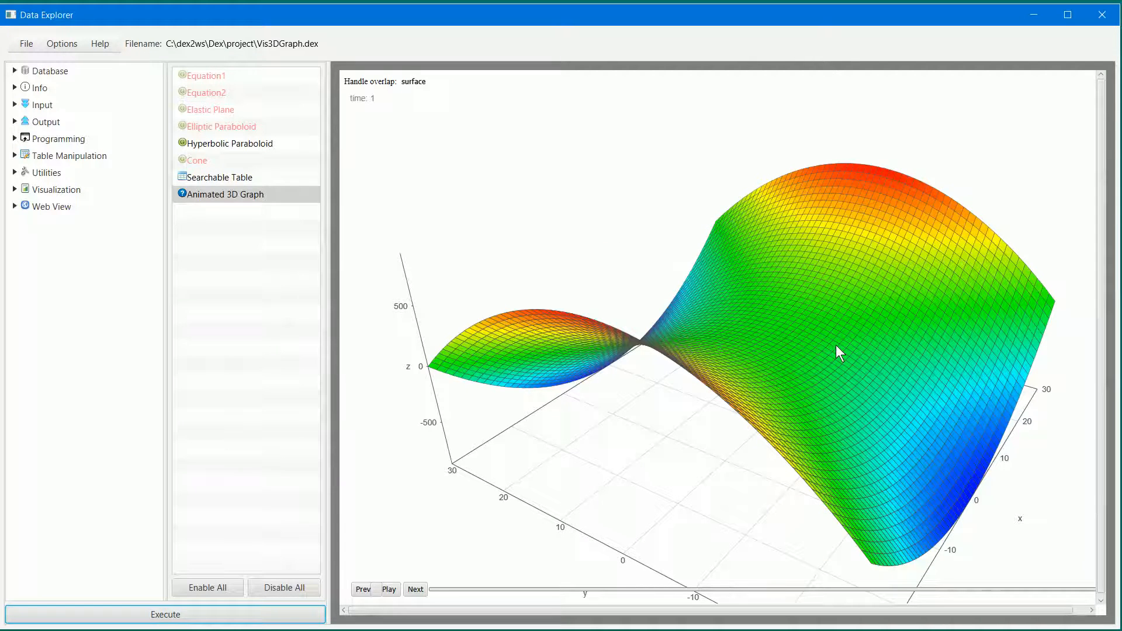
# - Rotate the hyperbolic paraboloid surface and inspect its saddle shape from several angles, close up and from afar
pyautogui.moveTo(735, 390); pyautogui.dragTo(861, 307)
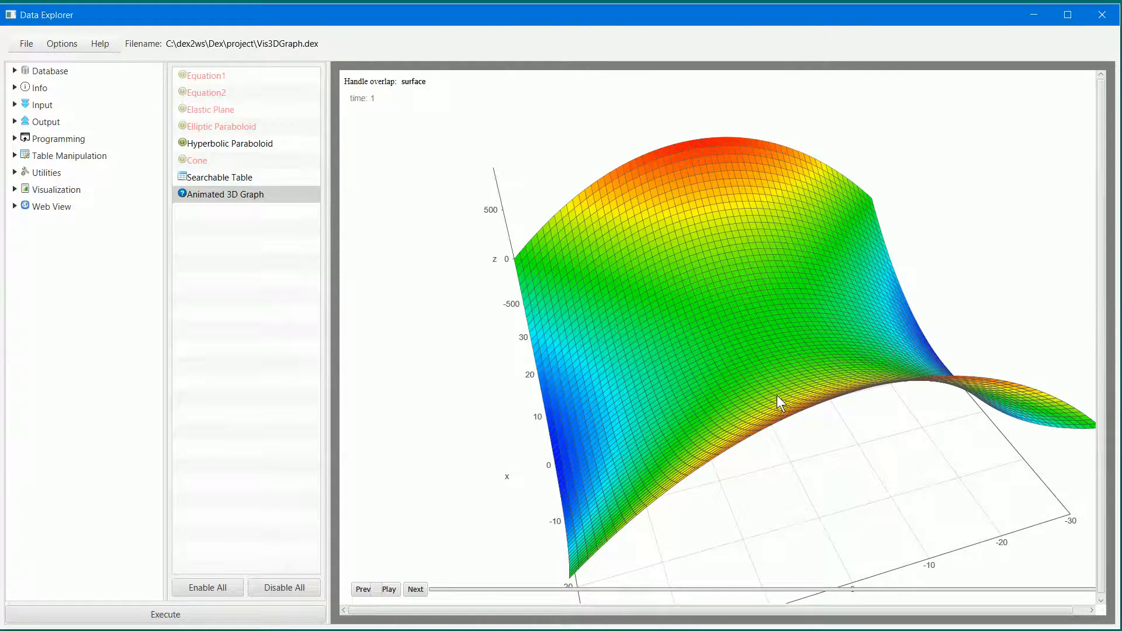
pyautogui.moveTo(773, 395); pyautogui.dragTo(777, 334)
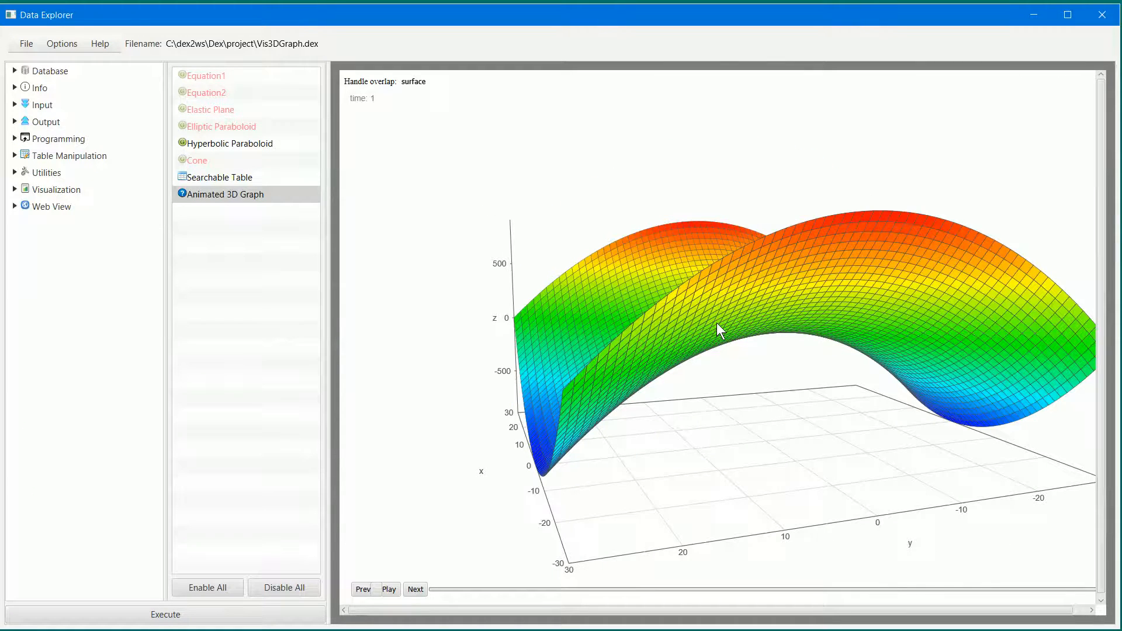
pyautogui.scroll(5, 716, 323)
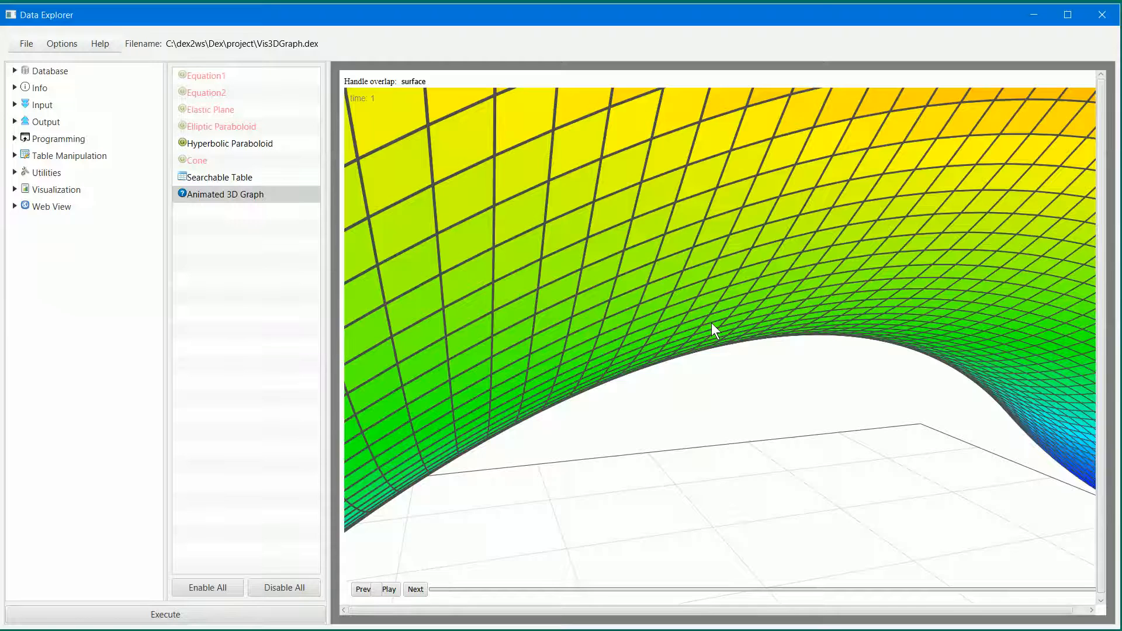
pyautogui.scroll(-5, 710, 323)
# - Display the hyperbolic paraboloid graph in the grid style, followed by the line style
pyautogui.click(412, 84)
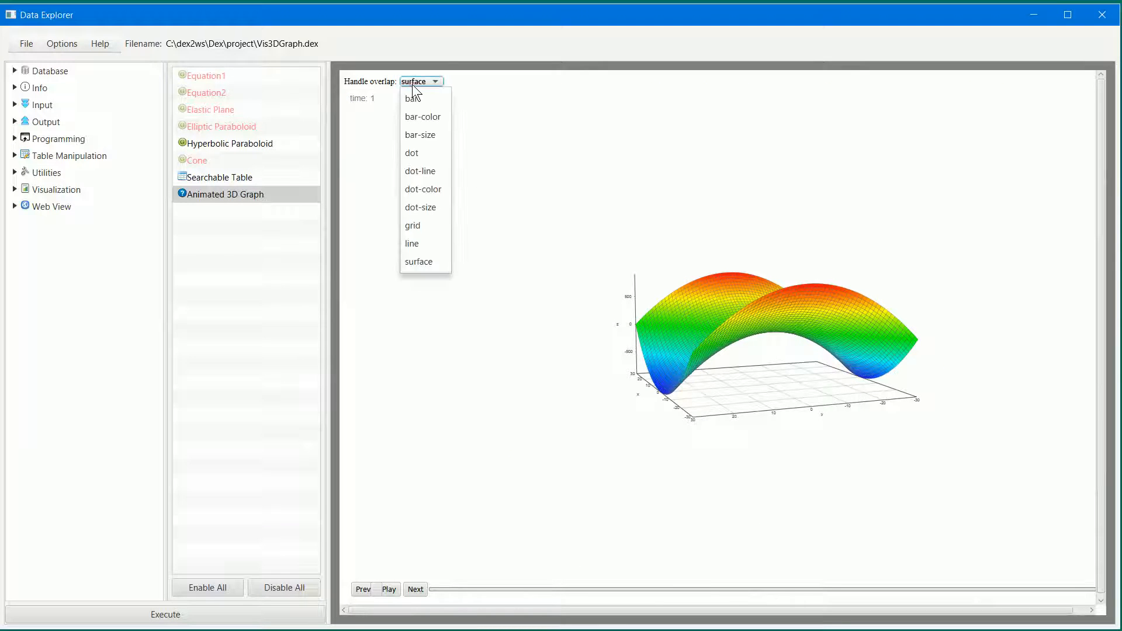
pyautogui.click(412, 225)
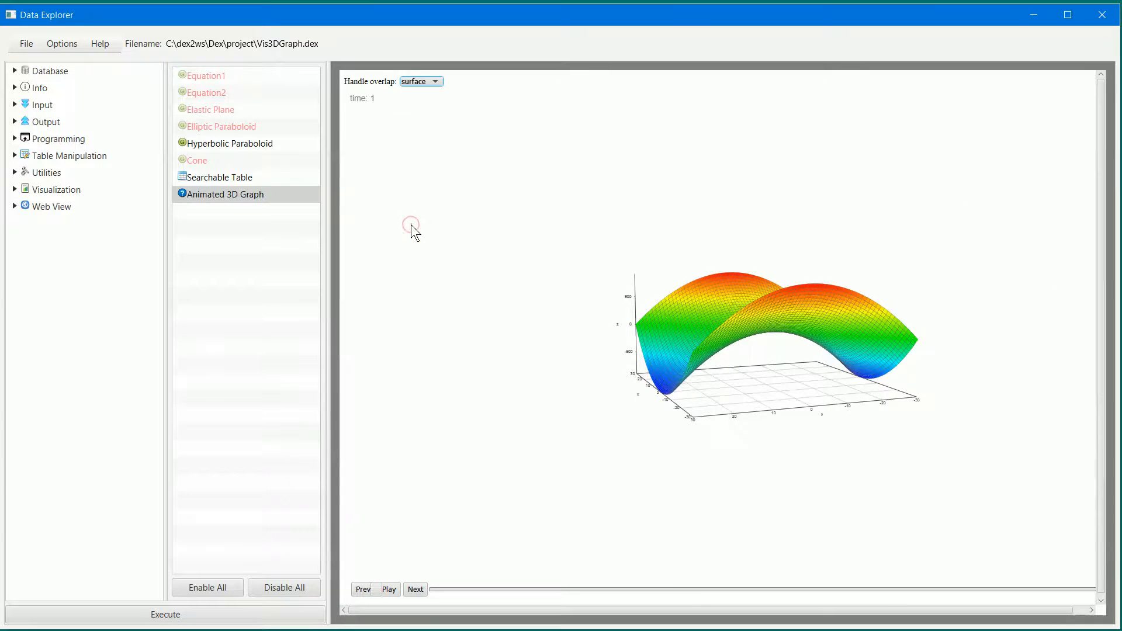
pyautogui.click(418, 82)
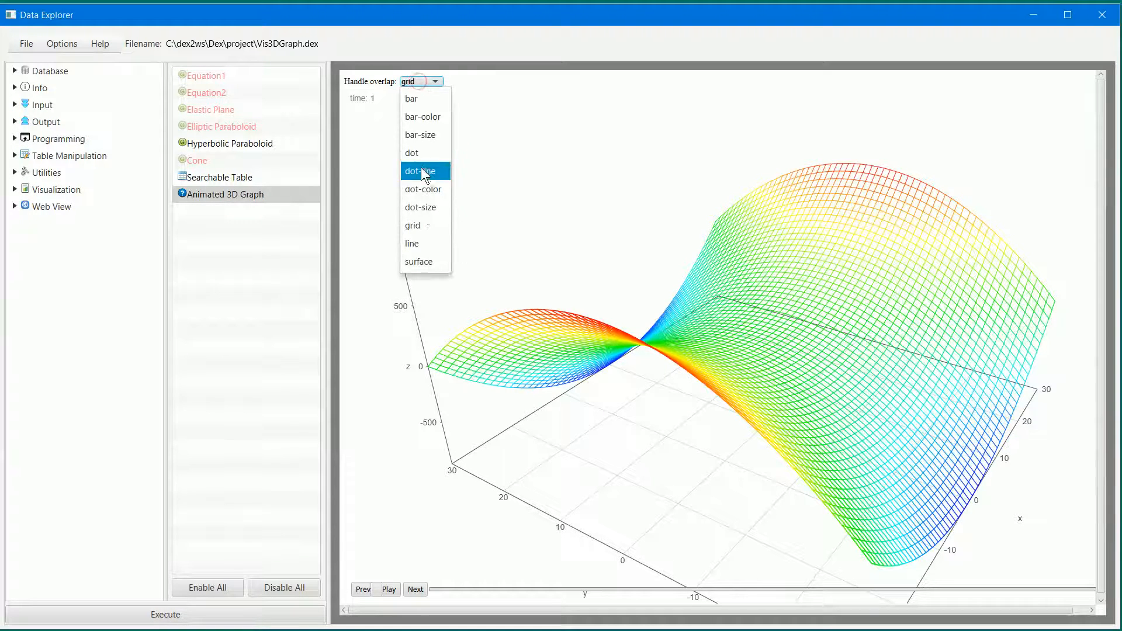
pyautogui.click(422, 240)
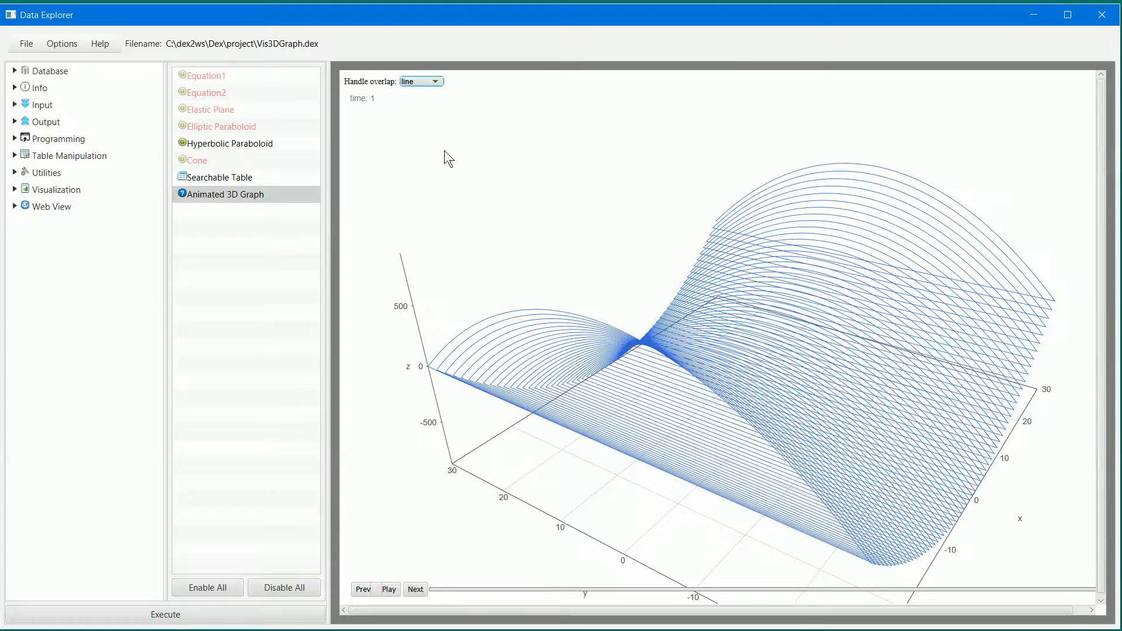
# - Set the hyperbolic paraboloid graph's style to dot and inspect its surface close up
pyautogui.click(436, 83)
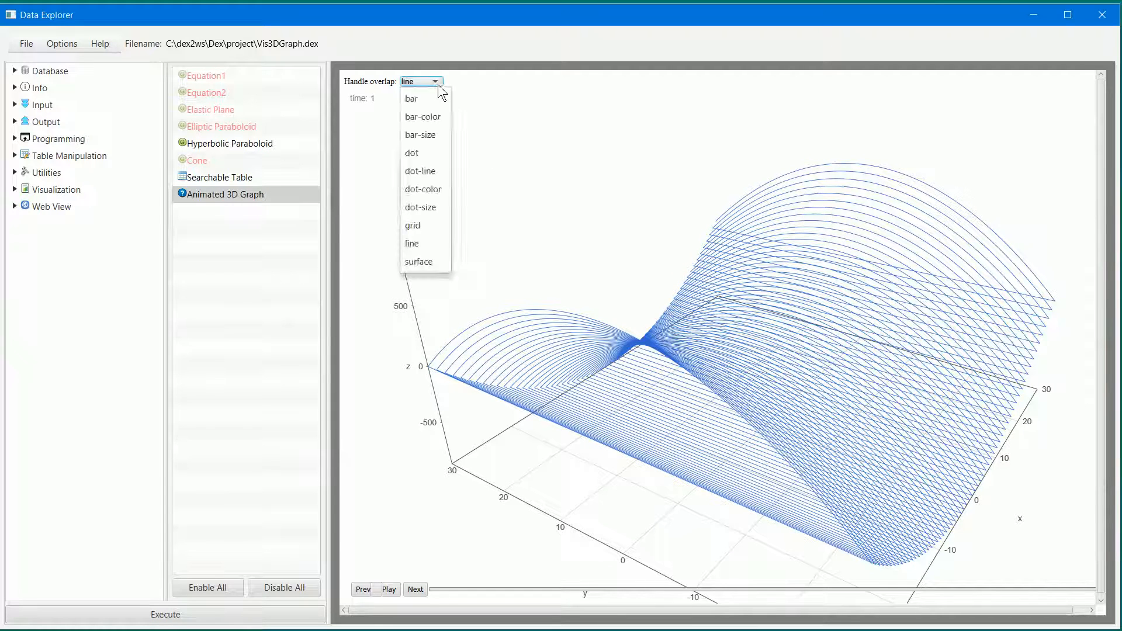
pyautogui.click(425, 161)
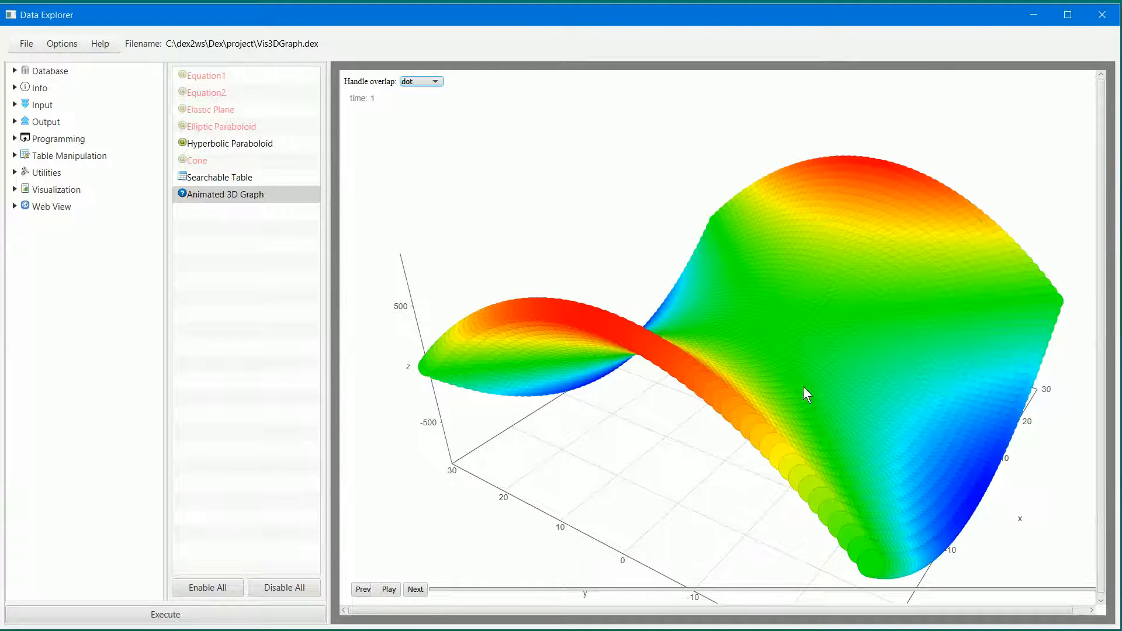
pyautogui.scroll(5, 764, 359)
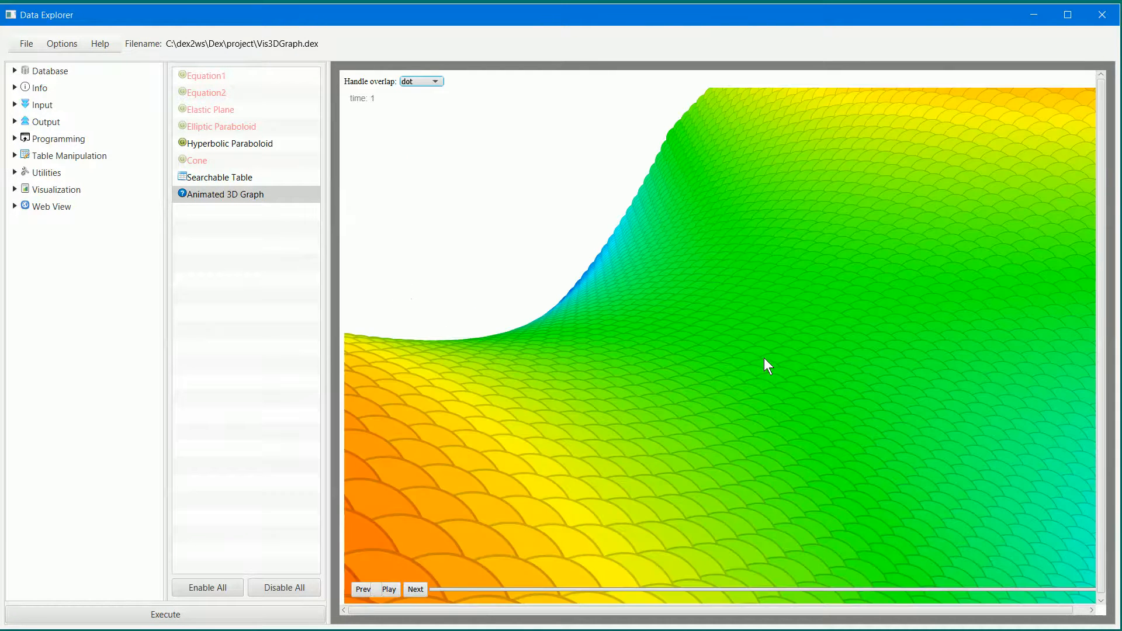